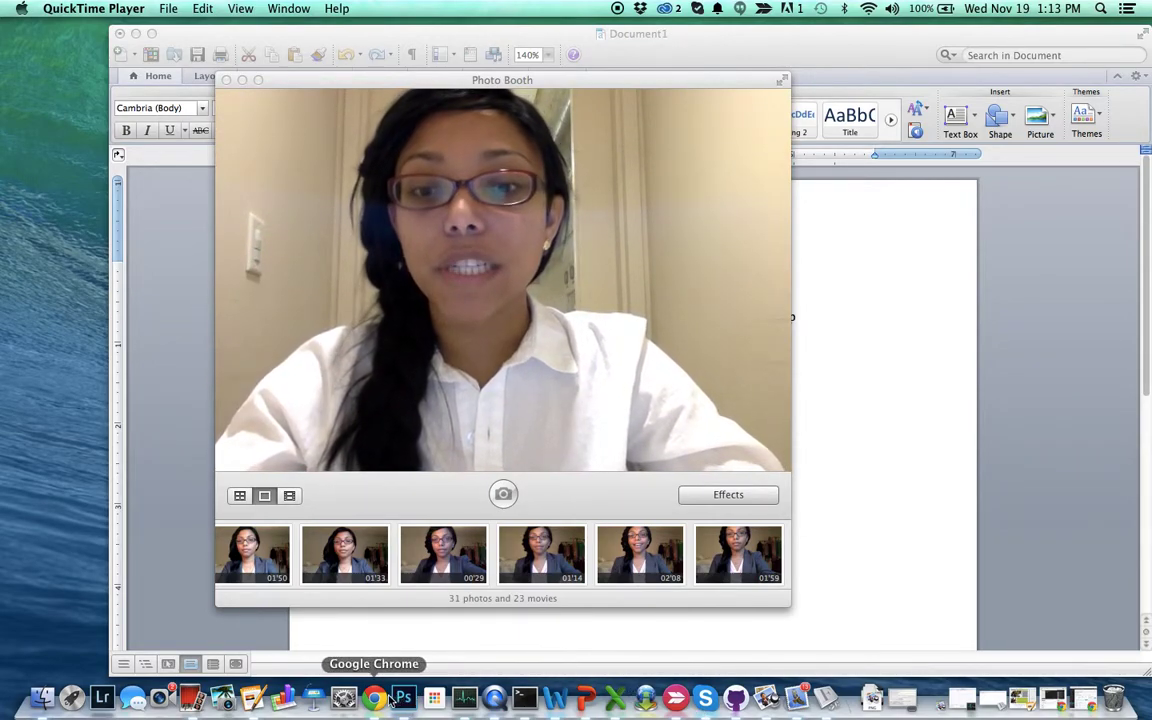
- Restore the Chrome window, move the Photo Booth window aside, and bring Chrome forward
left_click(1020, 699)
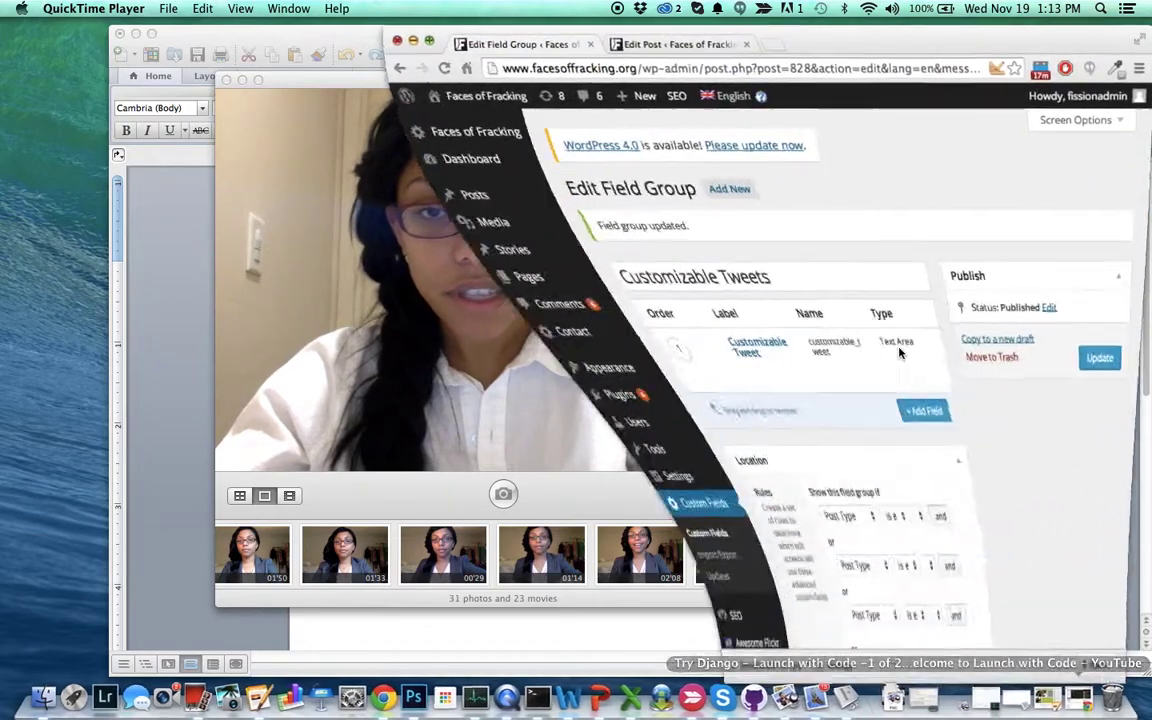
left_click_drag(354, 79, 95, 99)
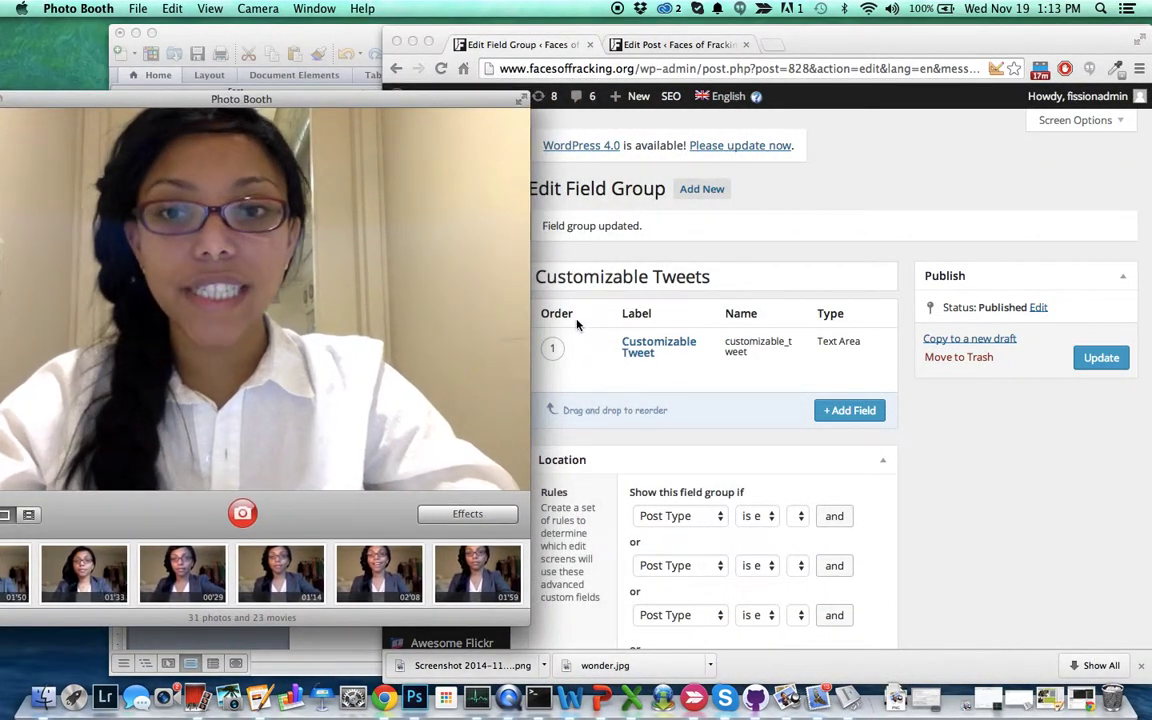
left_click(963, 497)
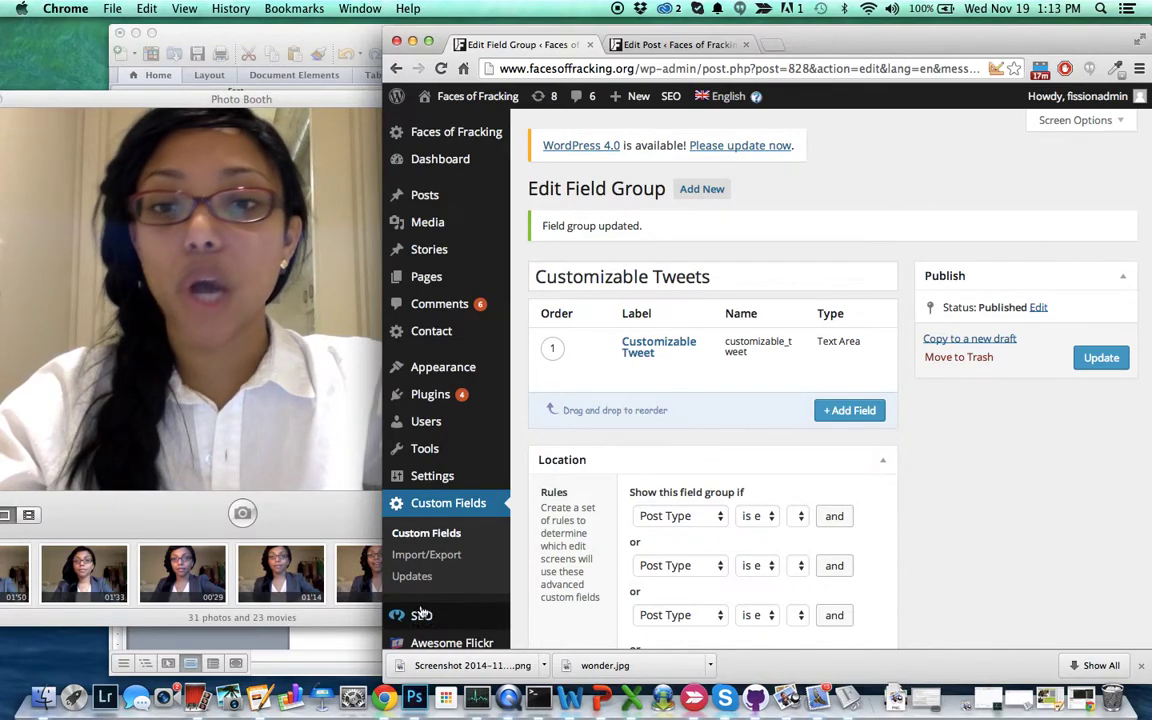
- Open Custom Fields and then the Customizable Tweets field group for editing
left_click(449, 508)
mouse_move(468, 430)
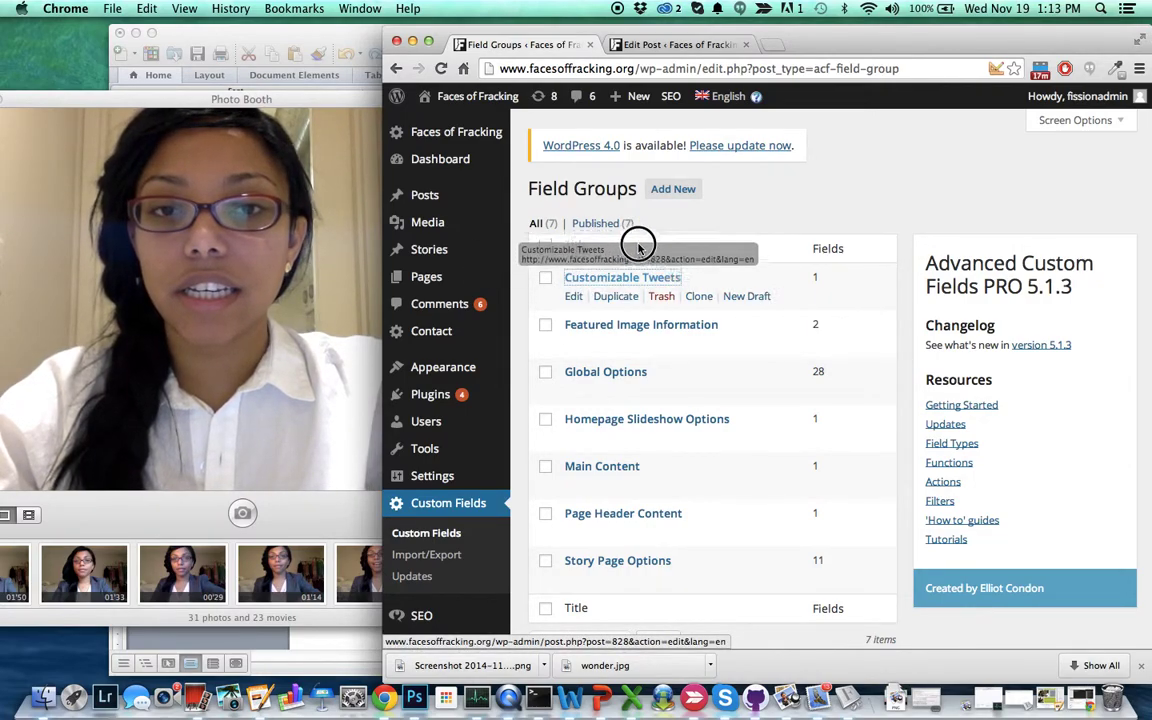
left_click(576, 297)
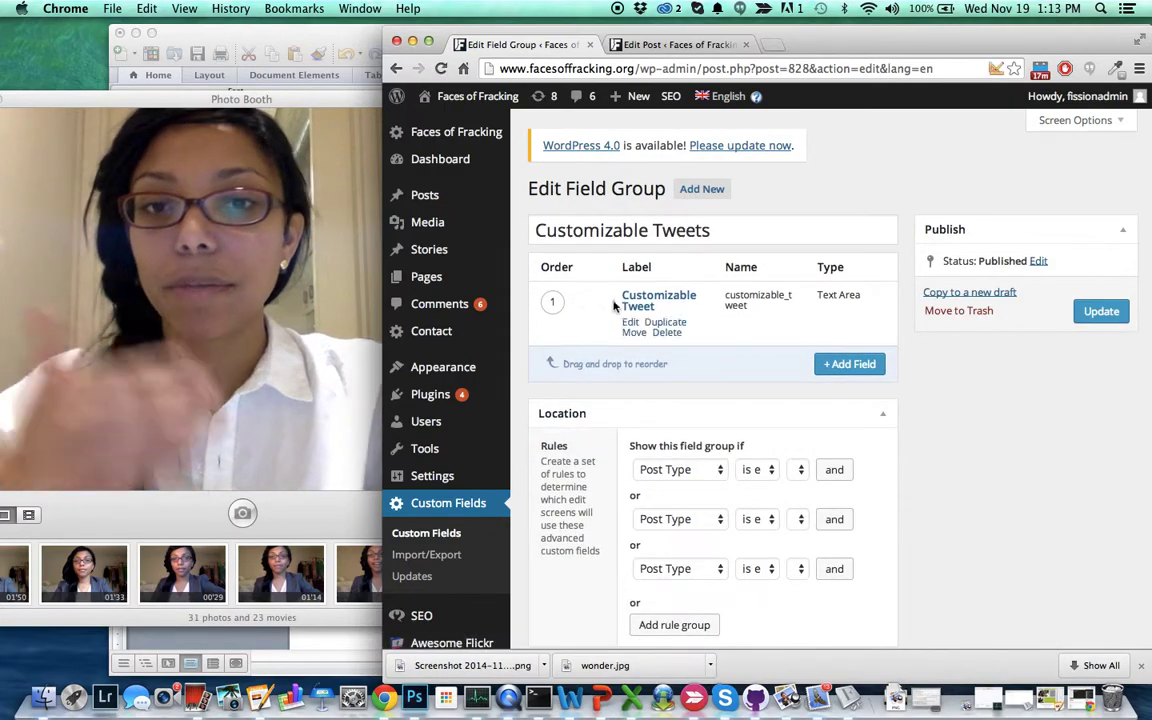
- Expand the customizable_tweet Text Area field and review its label and 'enter twitter tweet' instructions
left_click(631, 323)
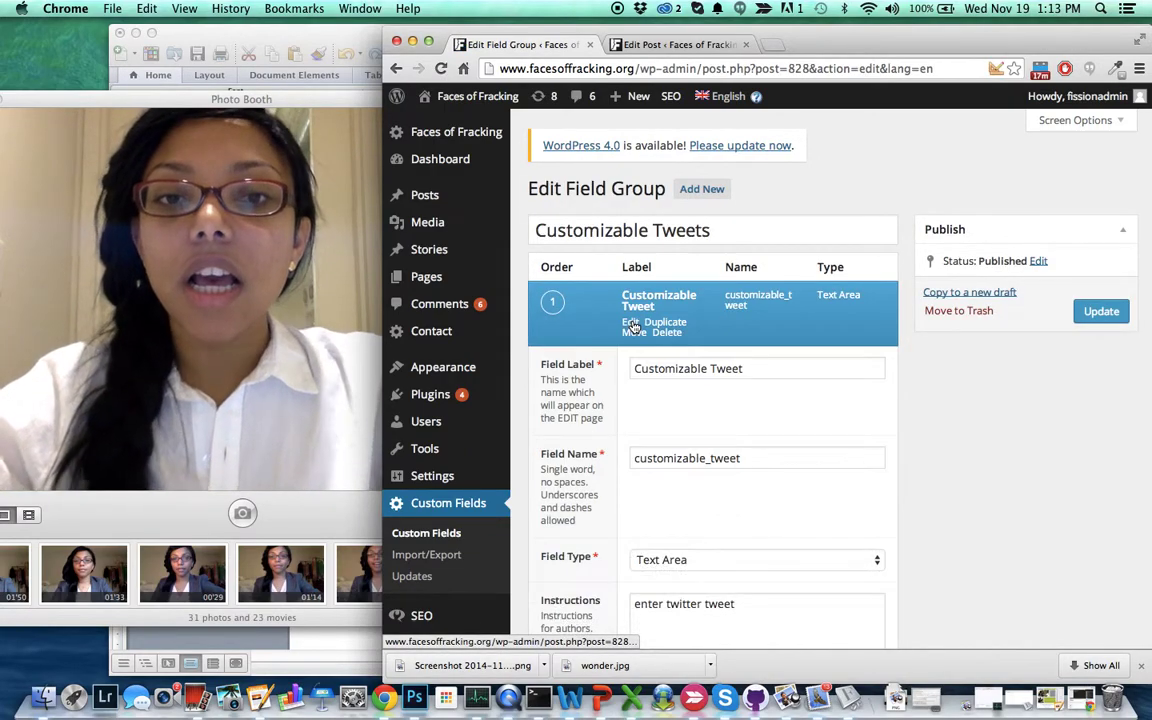
scroll(631, 323, "down", 10)
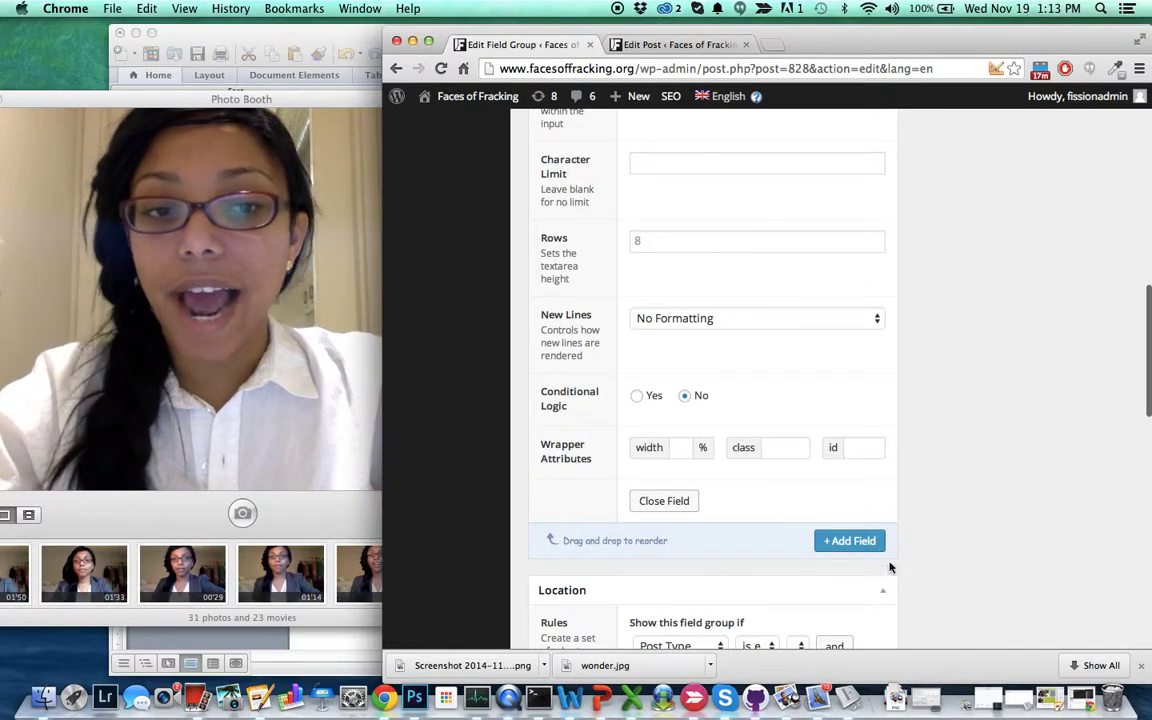
scroll(843, 404, "up", 10)
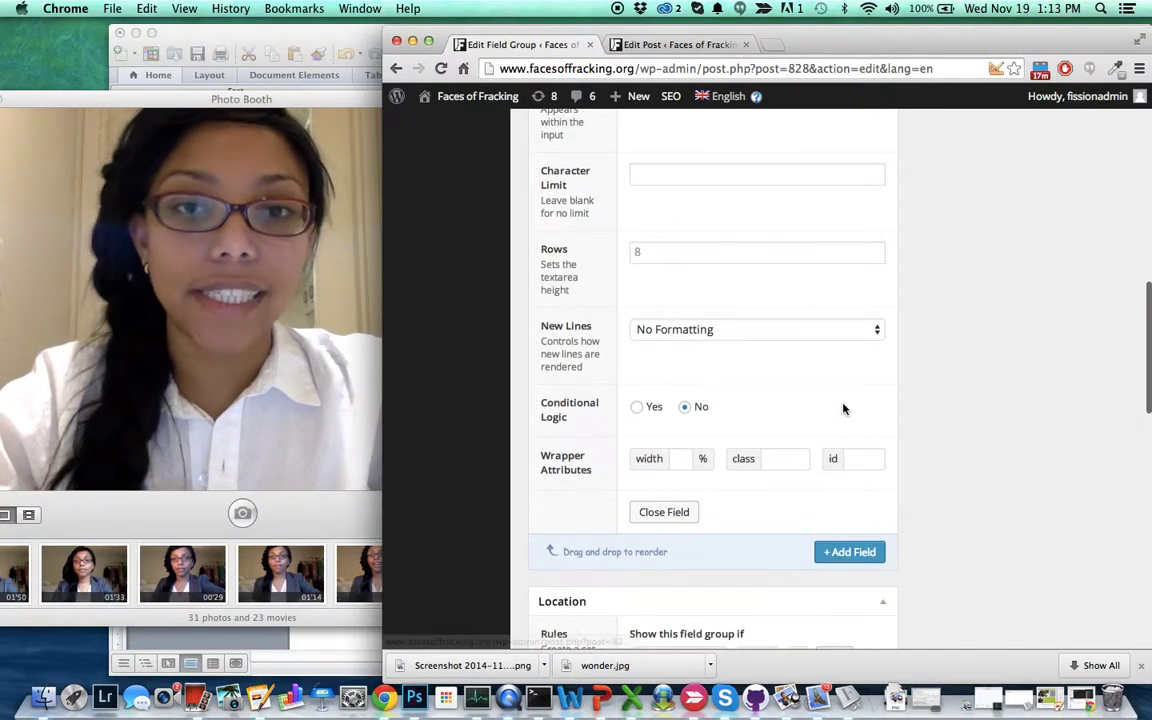
scroll(843, 404, "up", 5)
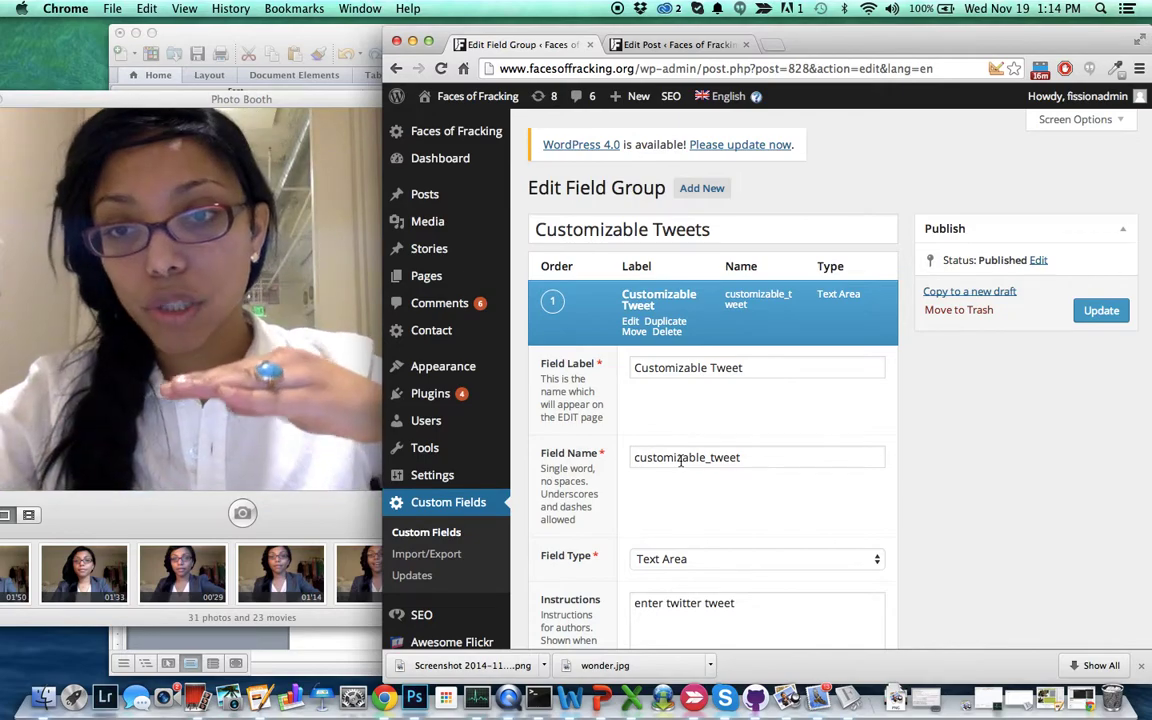
scroll(677, 518, "down", 5)
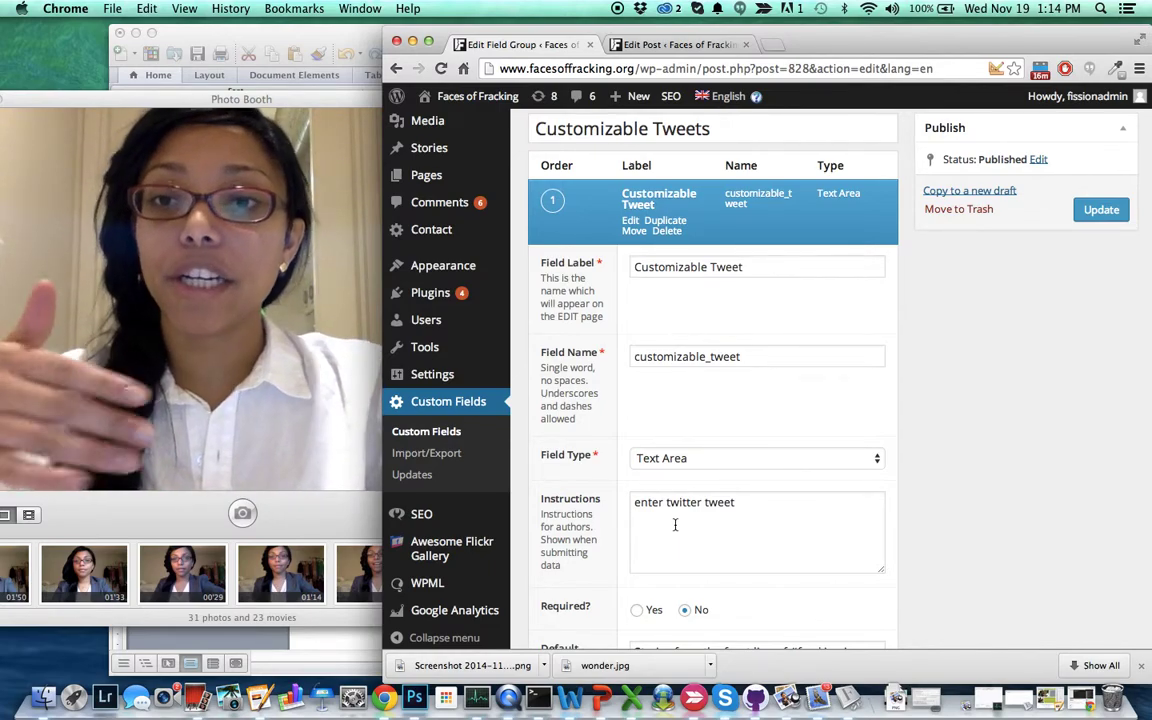
scroll(675, 524, "down", 5)
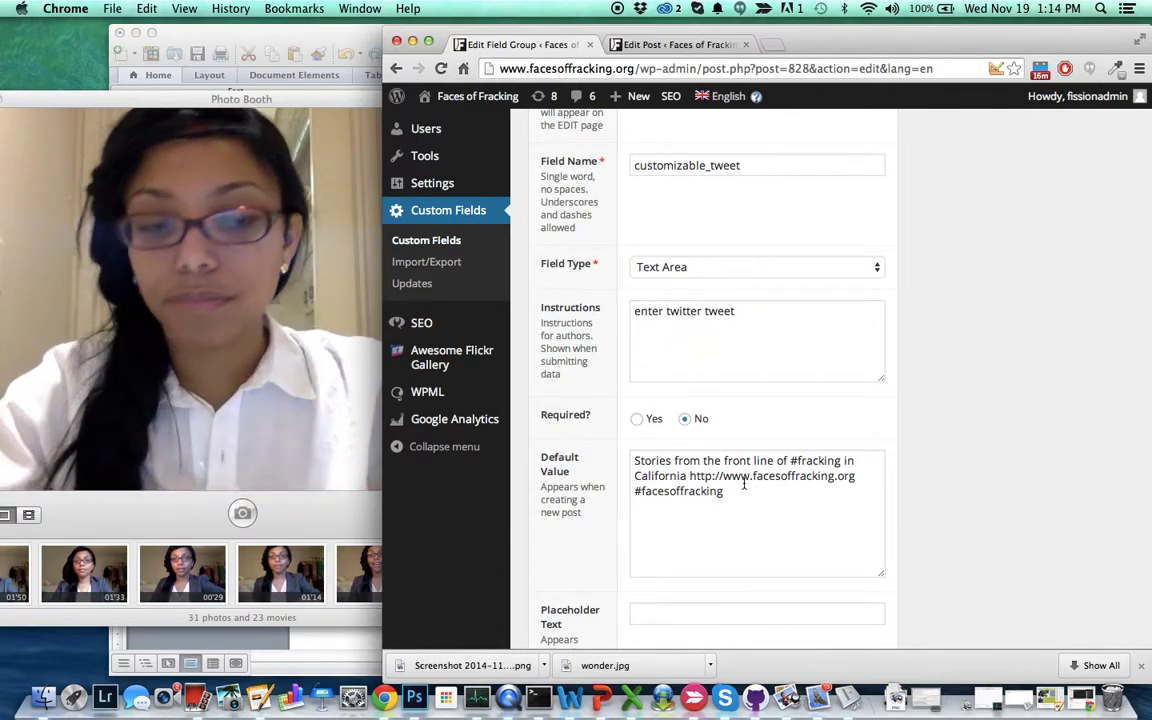
scroll(744, 486, "down", 10)
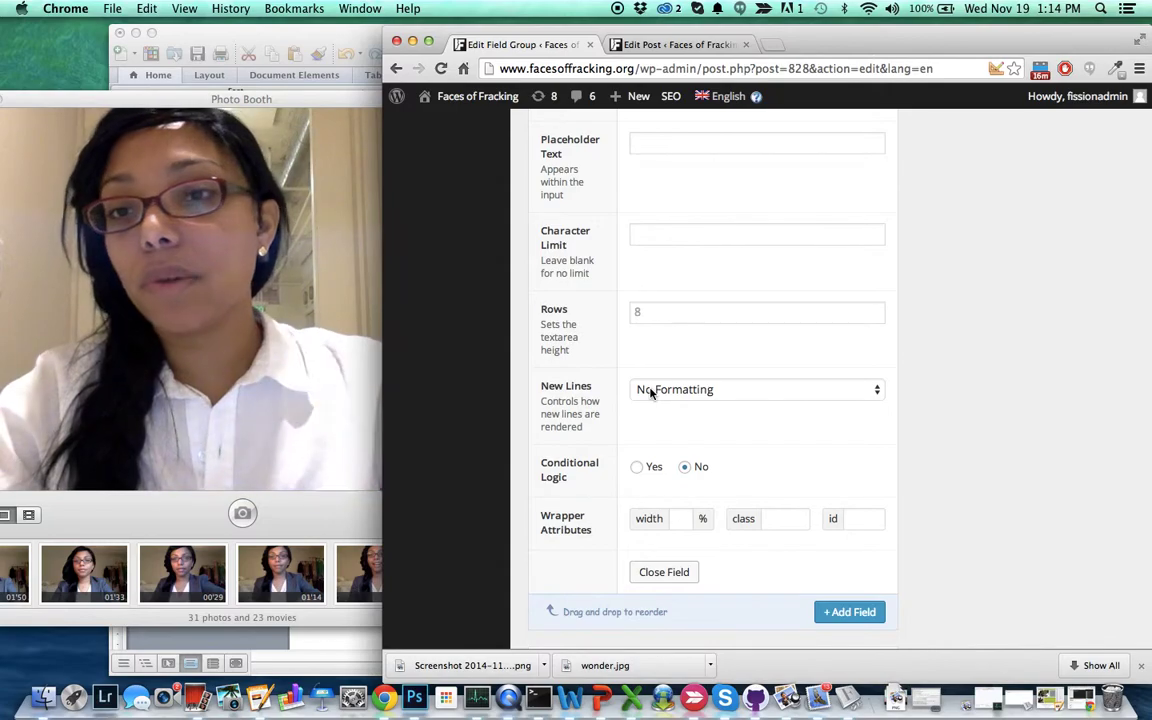
scroll(650, 393, "down", 5)
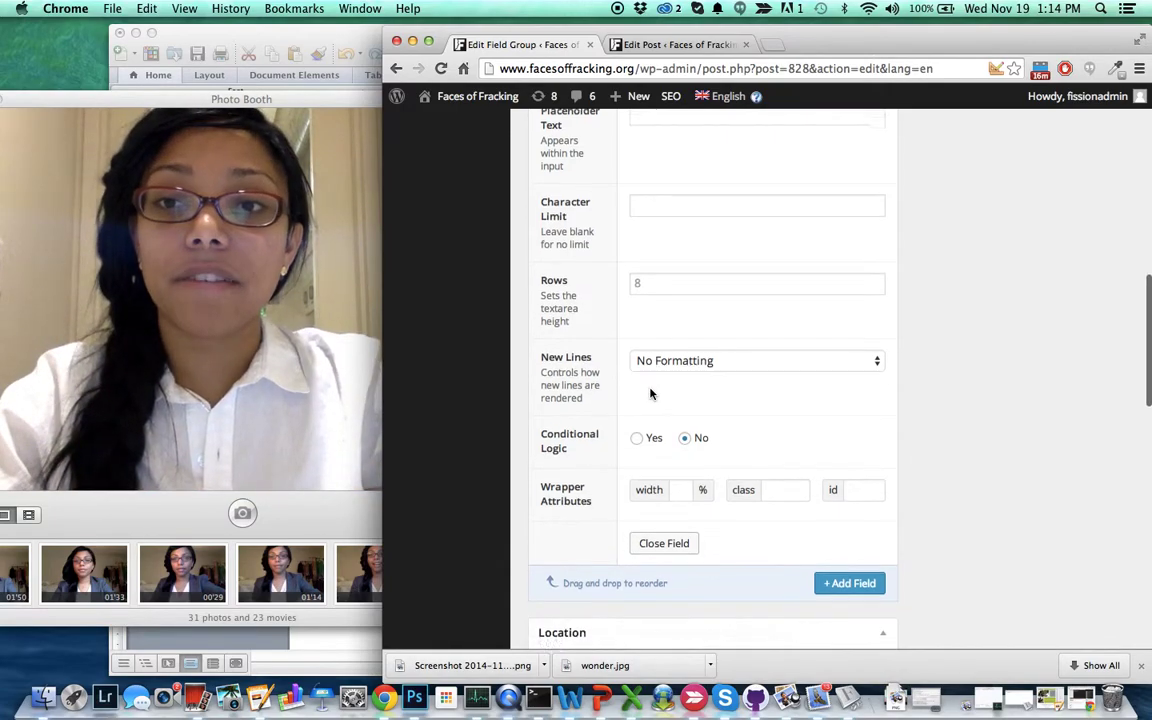
scroll(650, 393, "down", 3)
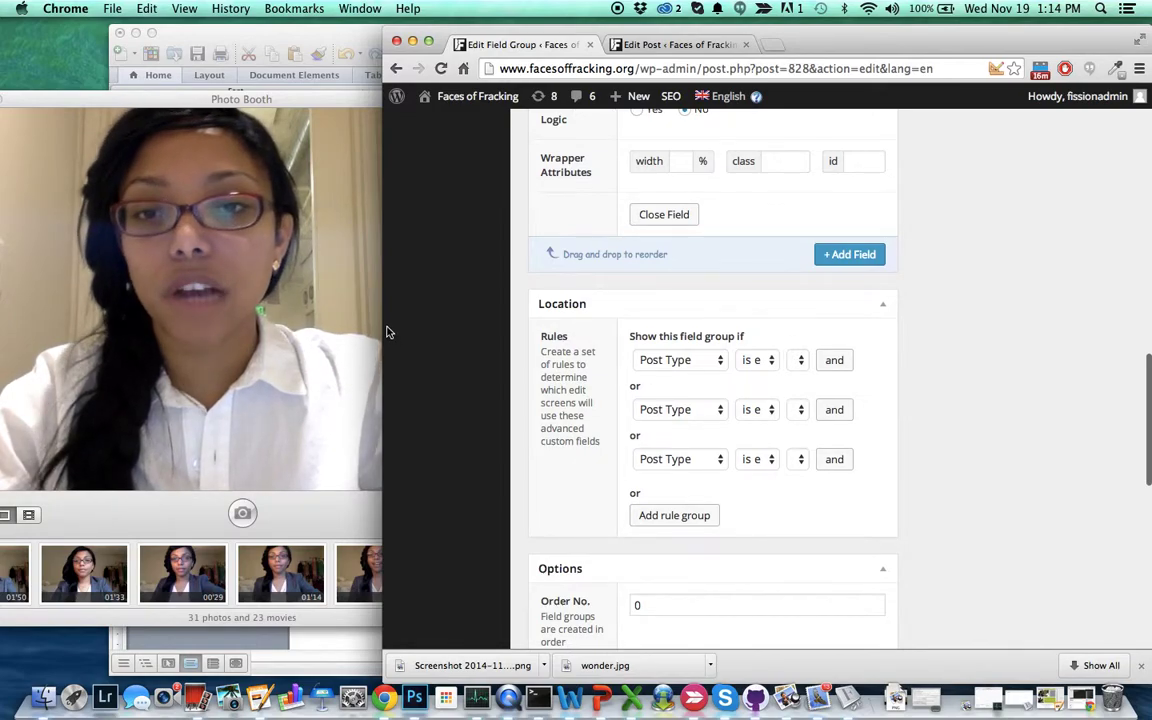
- Drag Chrome's left edge to widen the window, then scroll through the Location and Options settings
left_click_drag(383, 327, 273, 325)
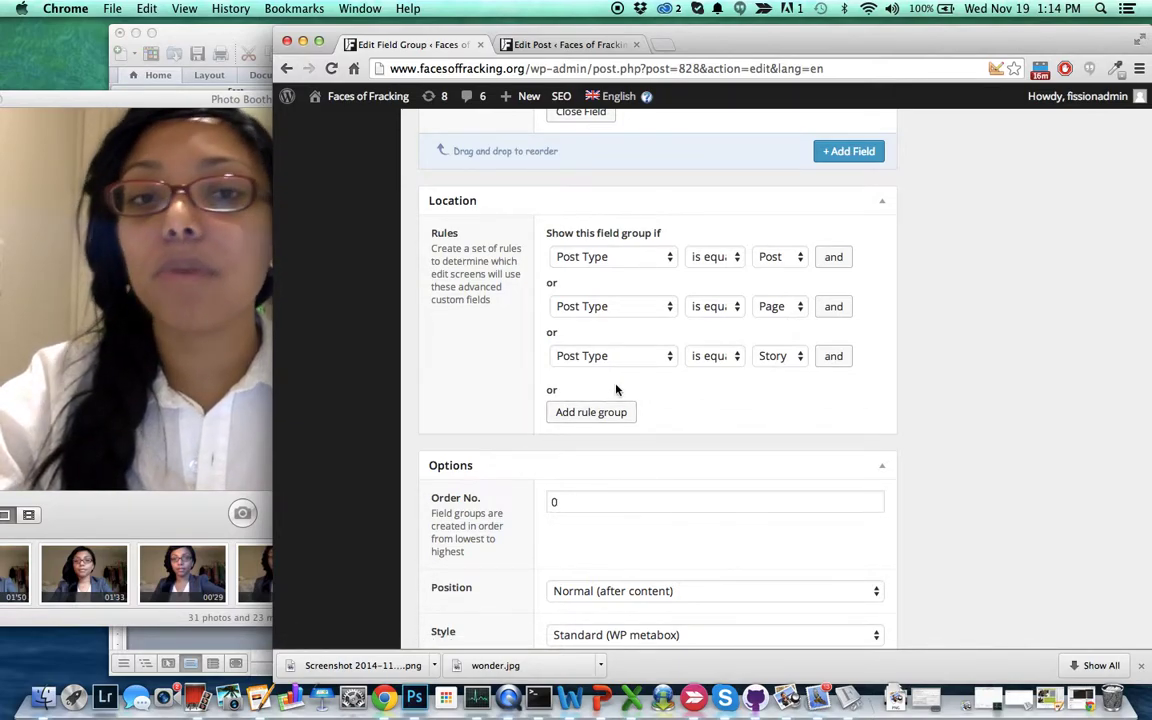
scroll(797, 365, "down", 5)
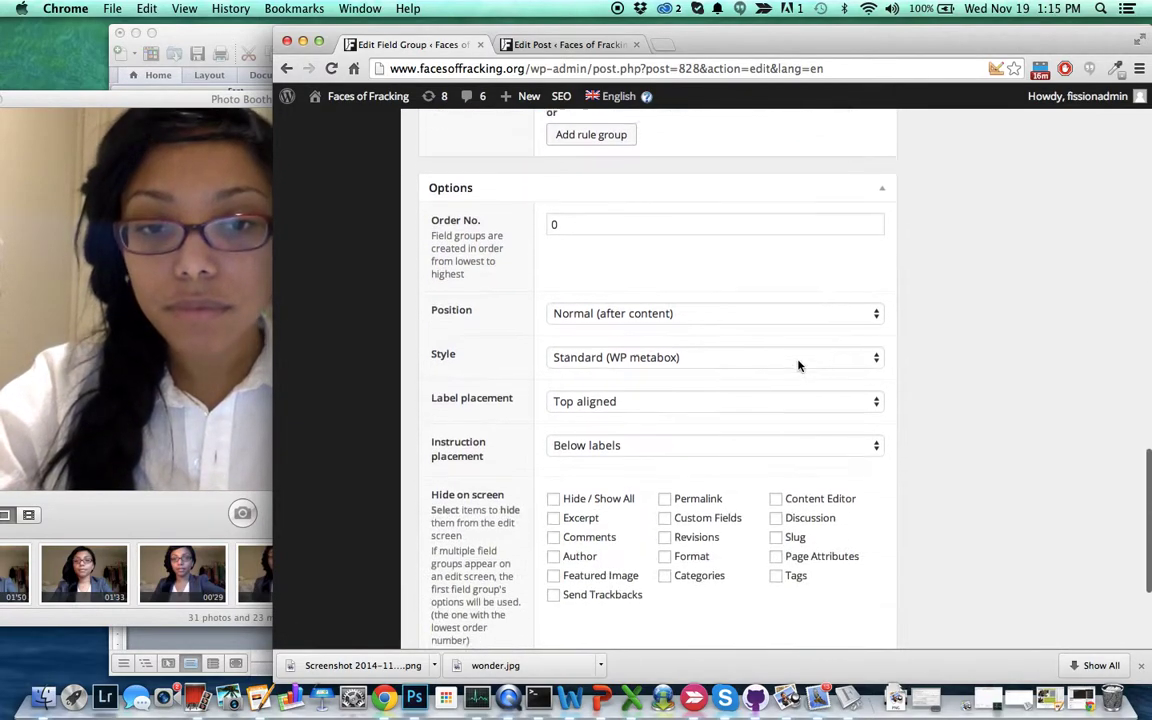
scroll(798, 366, "down", 4)
scroll(935, 374, "up", 7)
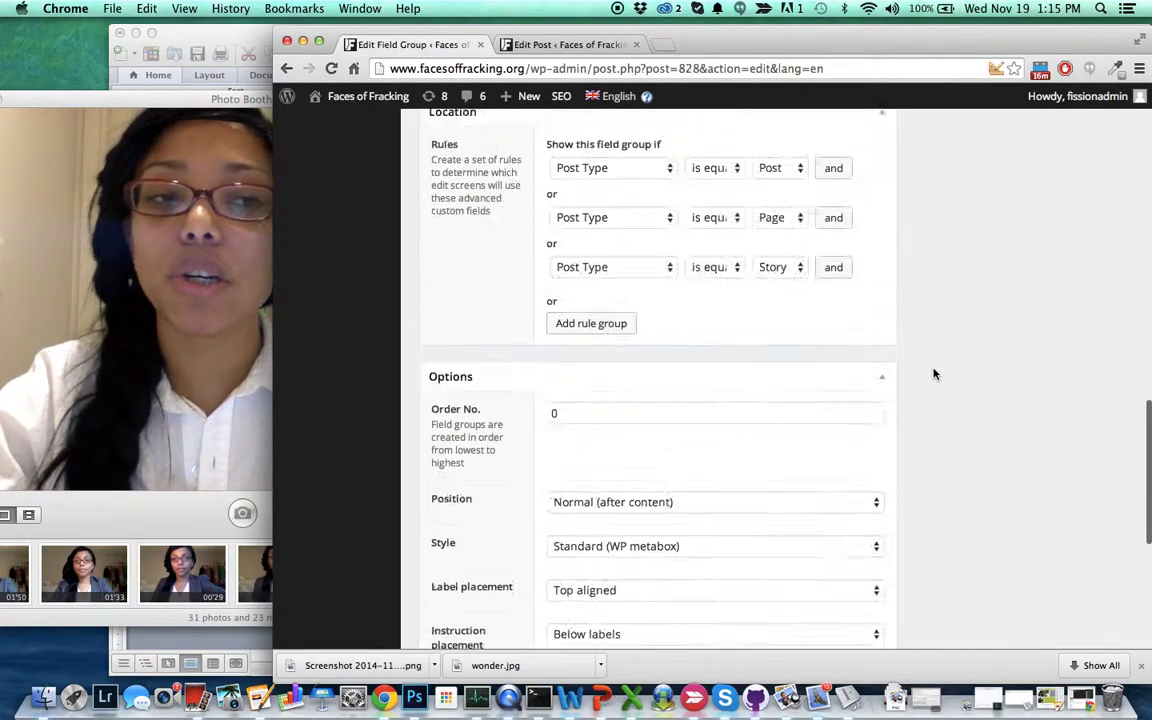
scroll(935, 374, "up", 15)
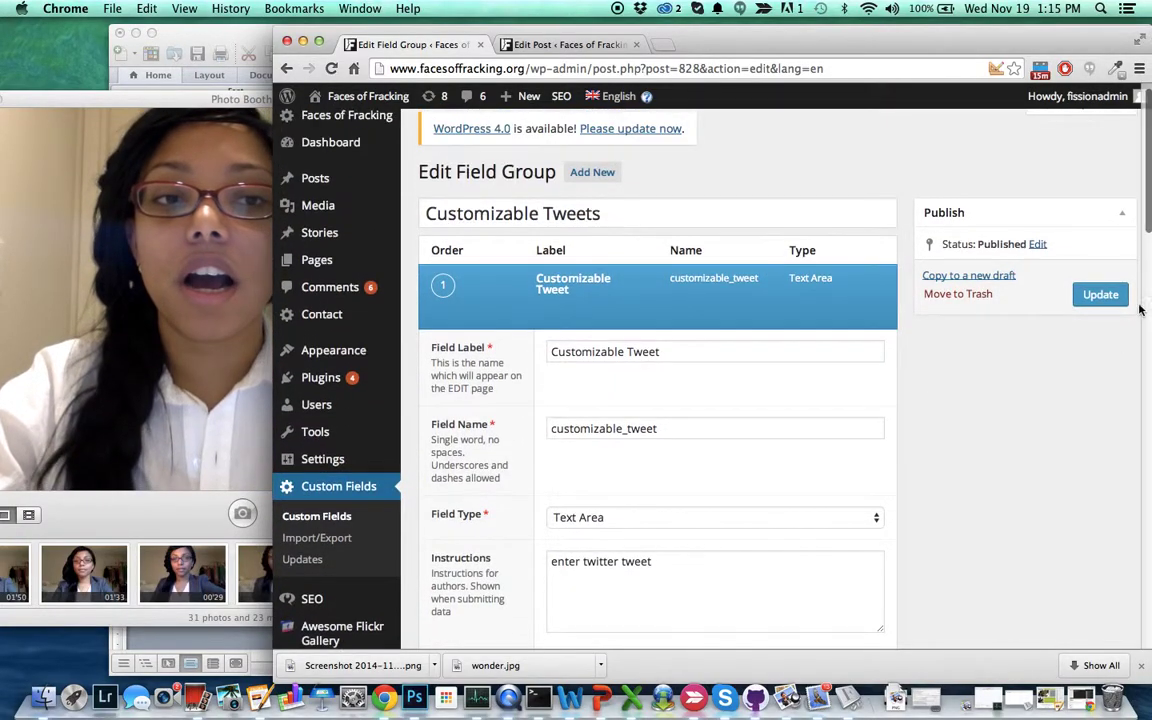
- Update the Customizable Tweets field group and return to the Edit Post tab
left_click(1097, 295)
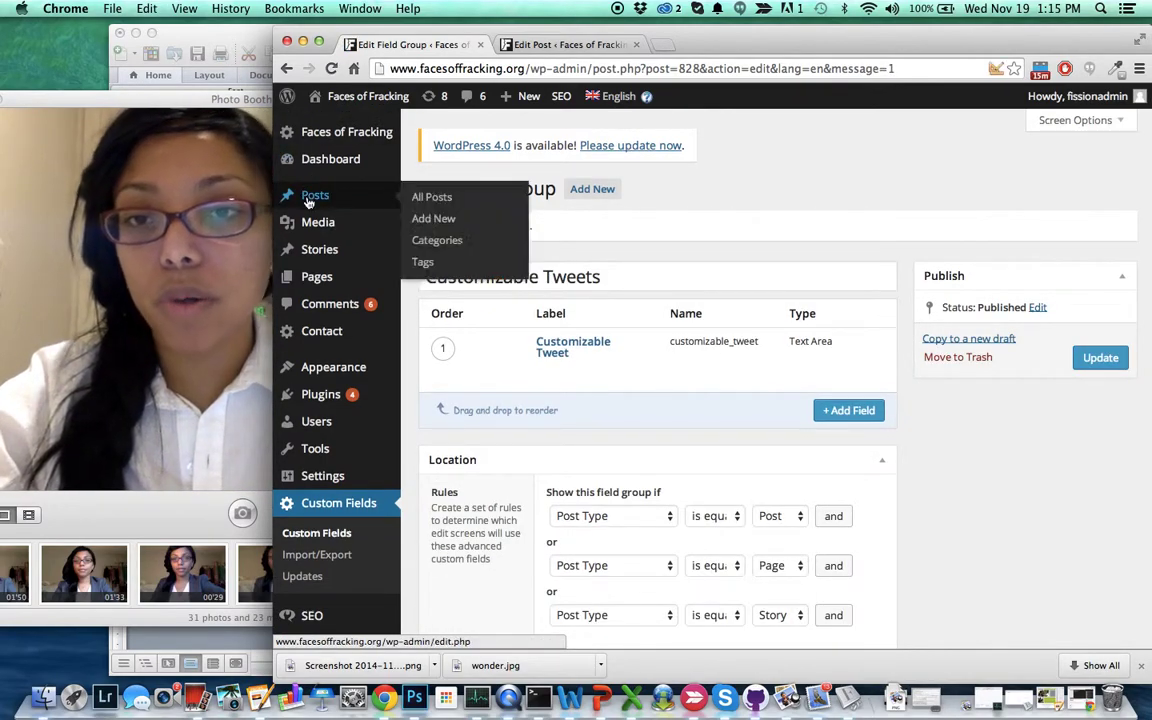
left_click(310, 198)
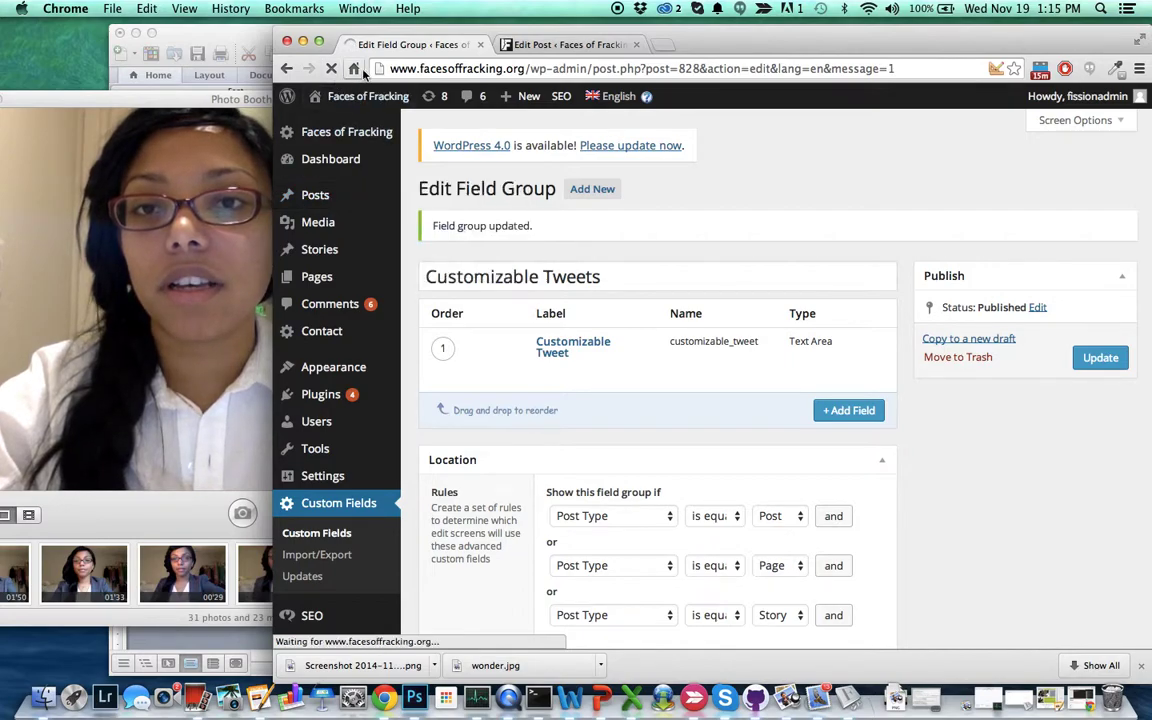
left_click(560, 45)
scroll(700, 312, "up", 10)
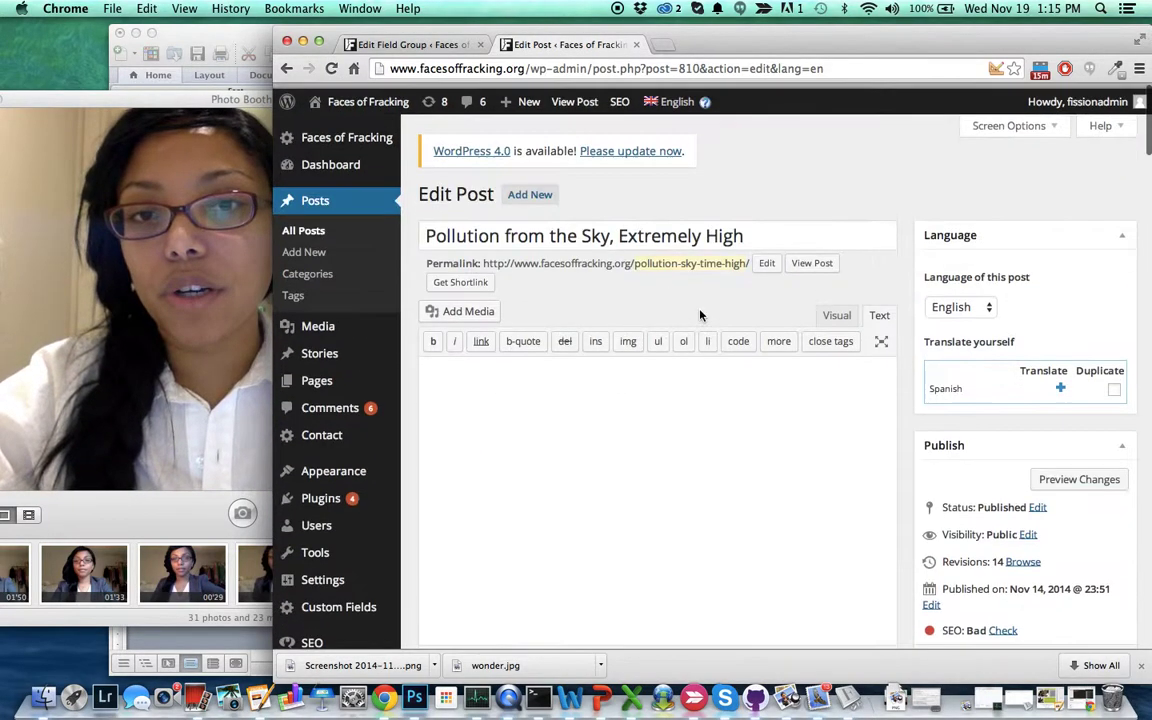
- Open All Posts in a new tab and close the old post editor tab
mouse_move(287, 101)
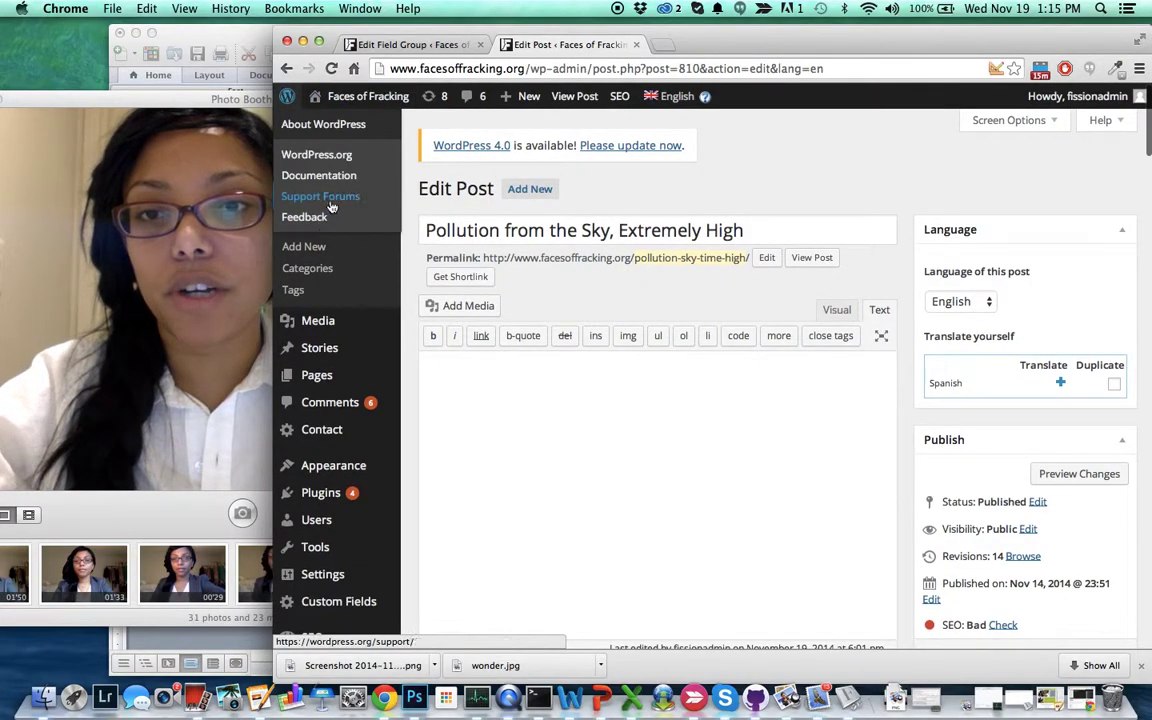
left_click(362, 158, "super")
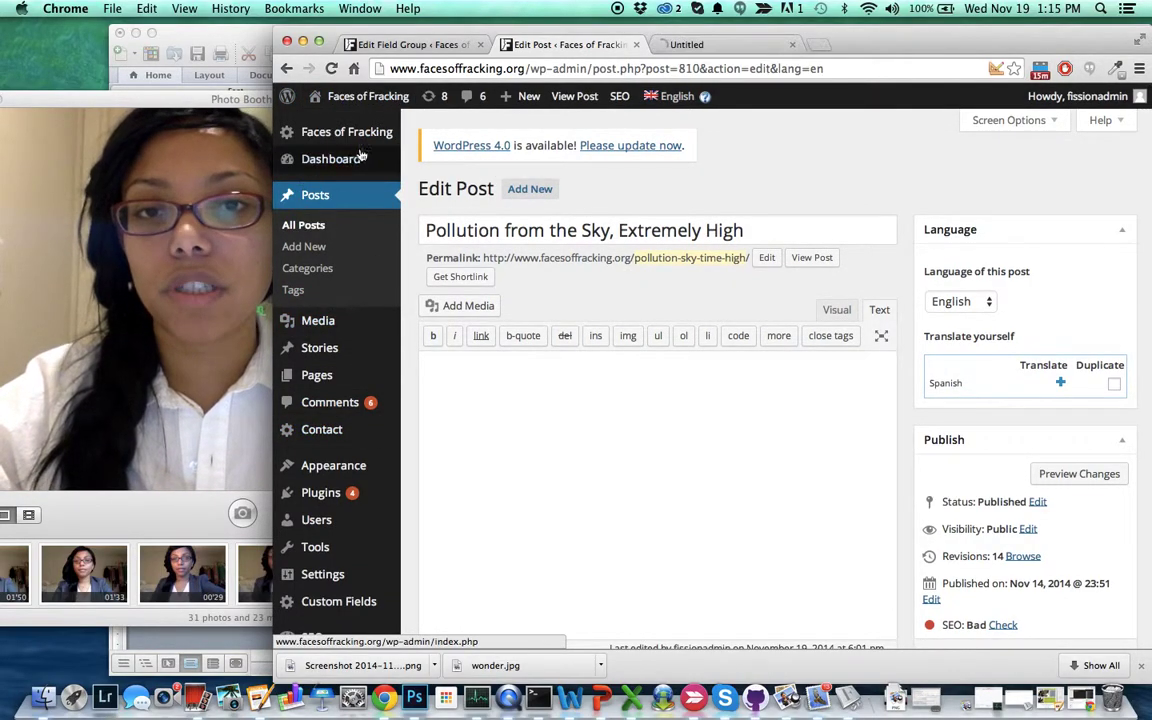
left_click(635, 46)
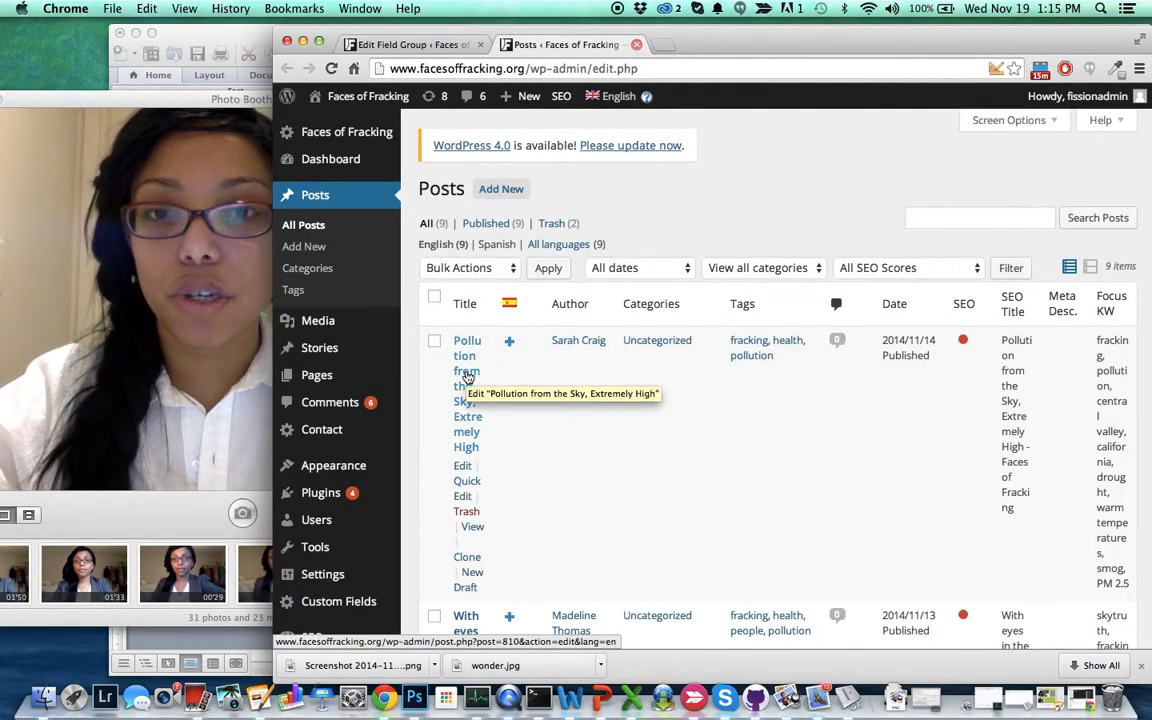
- Open the 'Pollution from the Sky, Extremely High' post and inspect its Customizable Tweet text
left_click(466, 377)
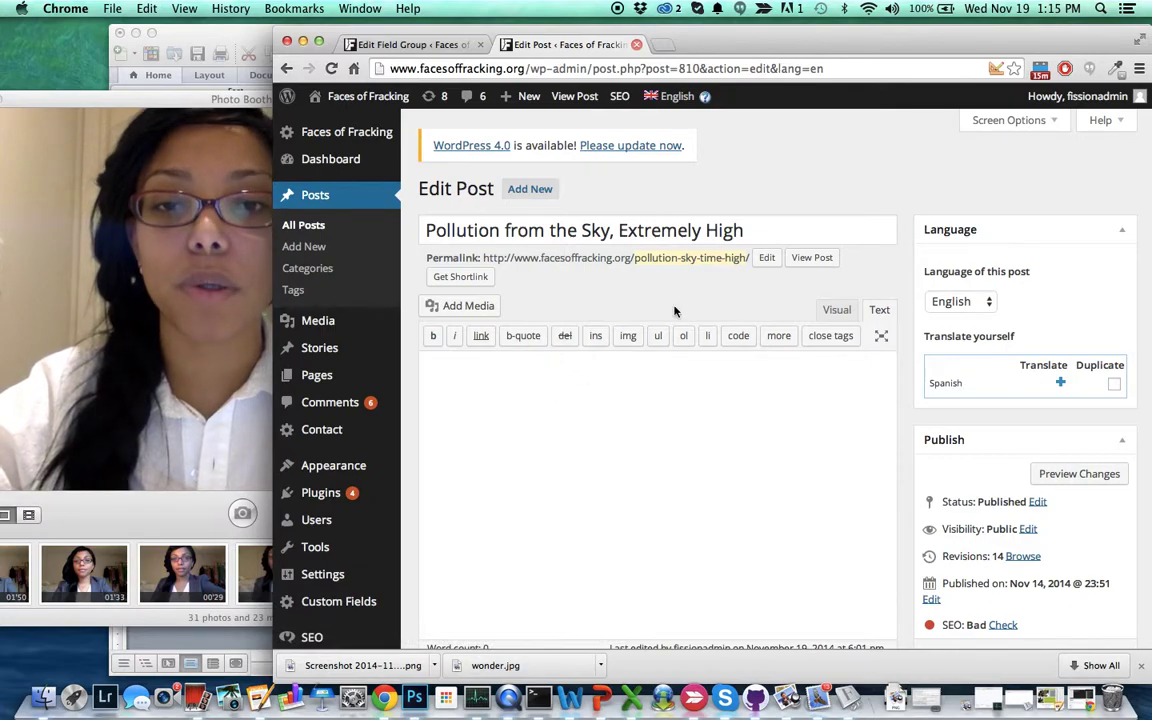
scroll(674, 311, "down", 5)
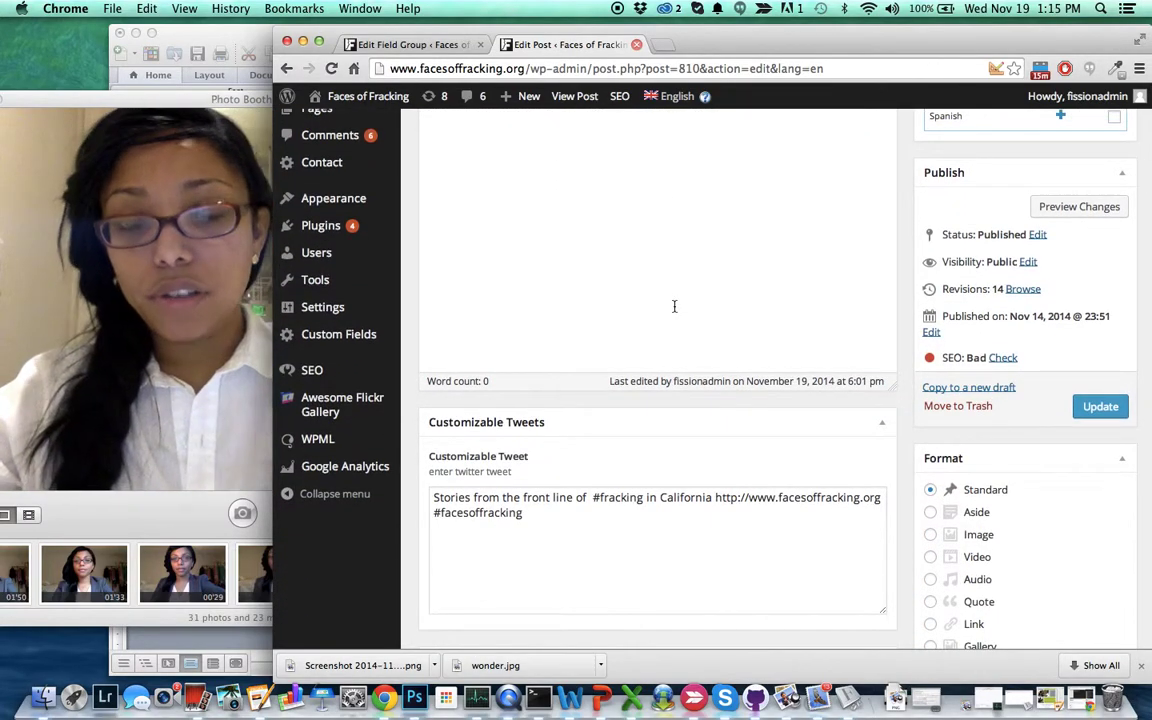
scroll(674, 306, "down", 3)
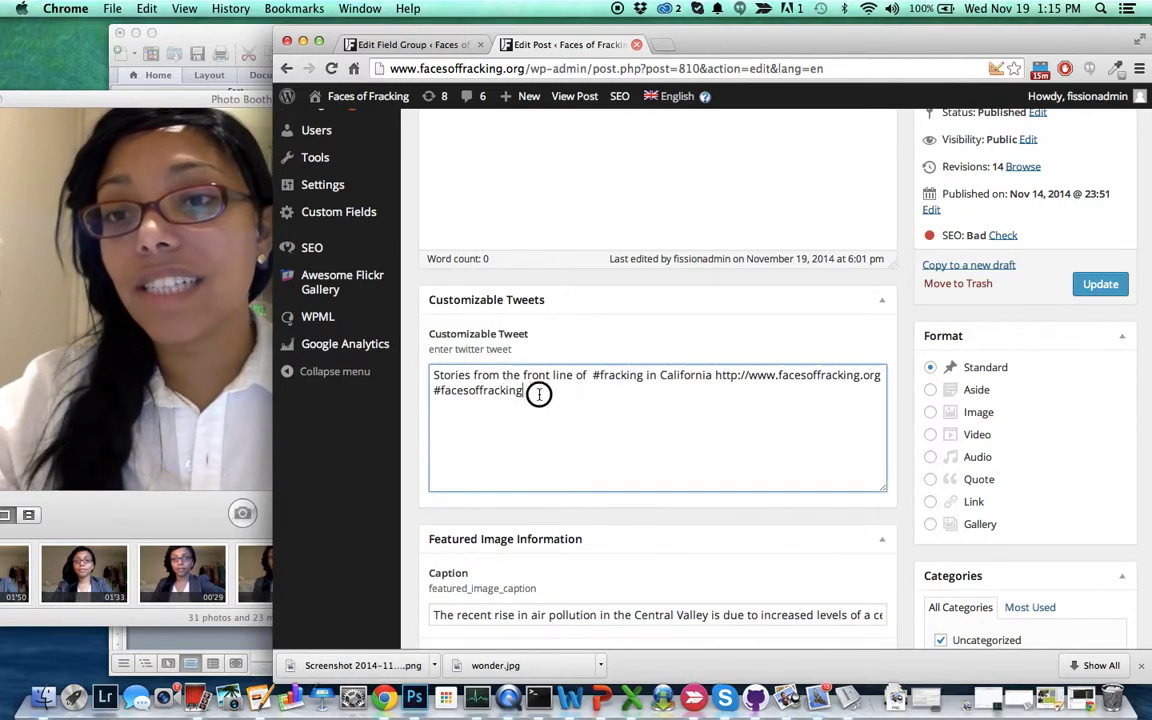
left_click_drag(539, 394, 430, 369)
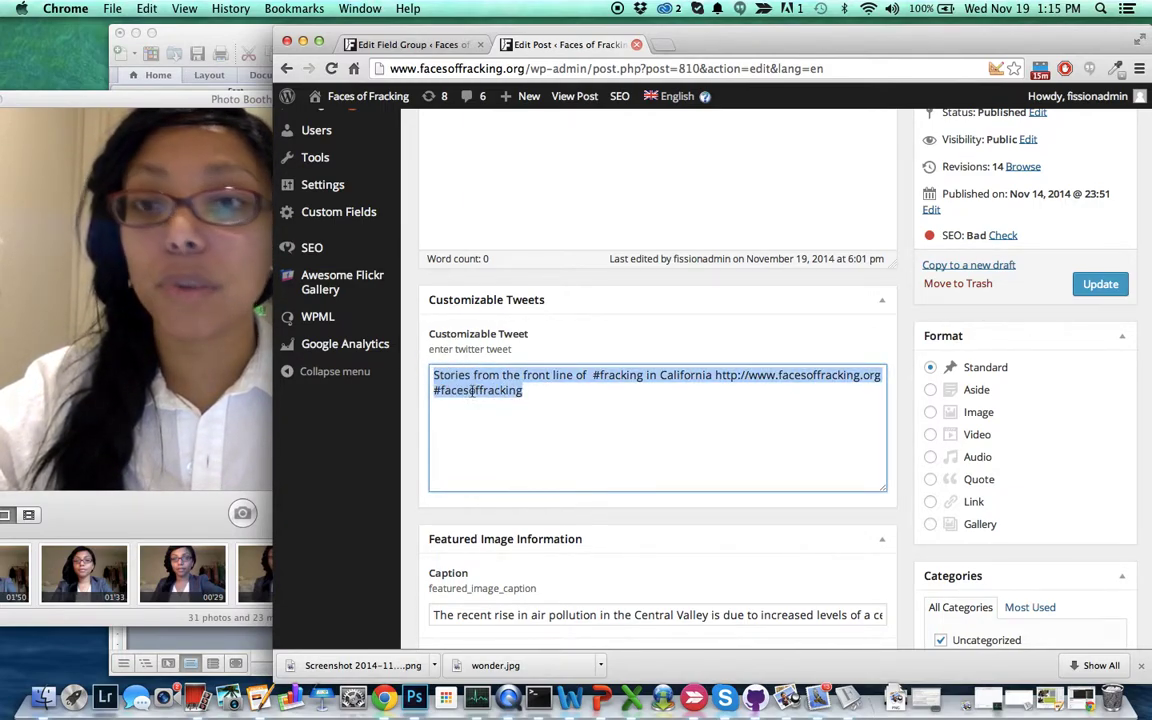
left_click(588, 415)
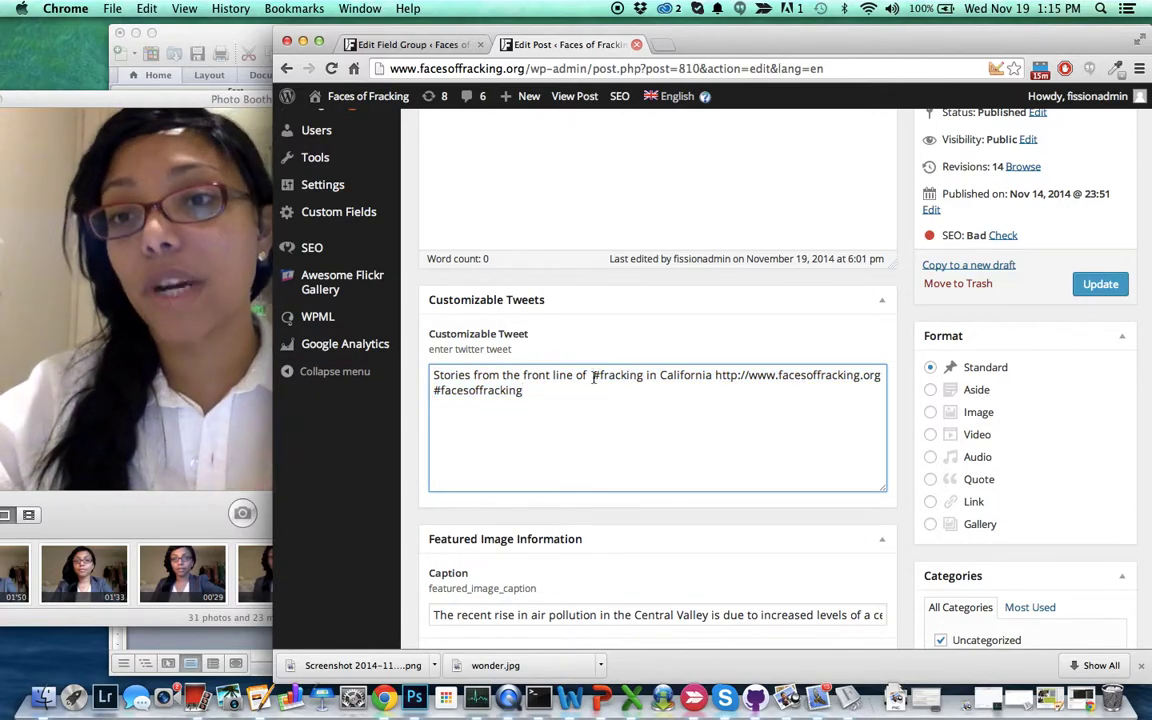
scroll(593, 378, "up", 8)
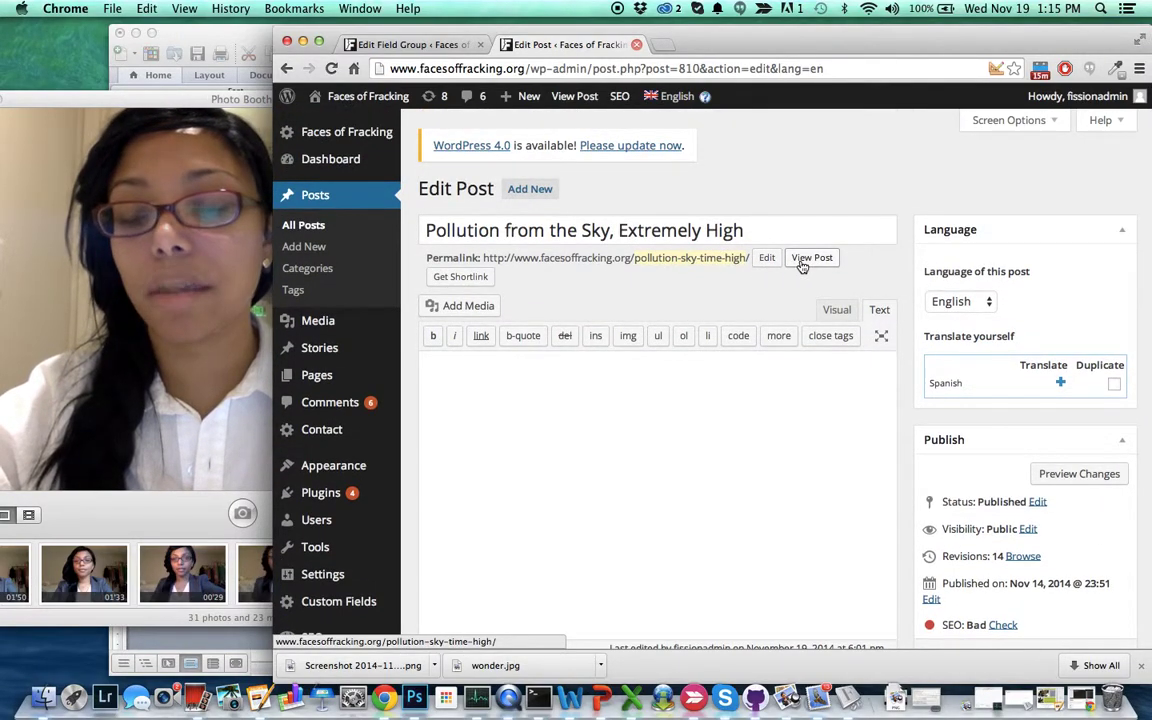
- Open the live post via View Post and switch to its new tab
left_click(801, 262, "super")
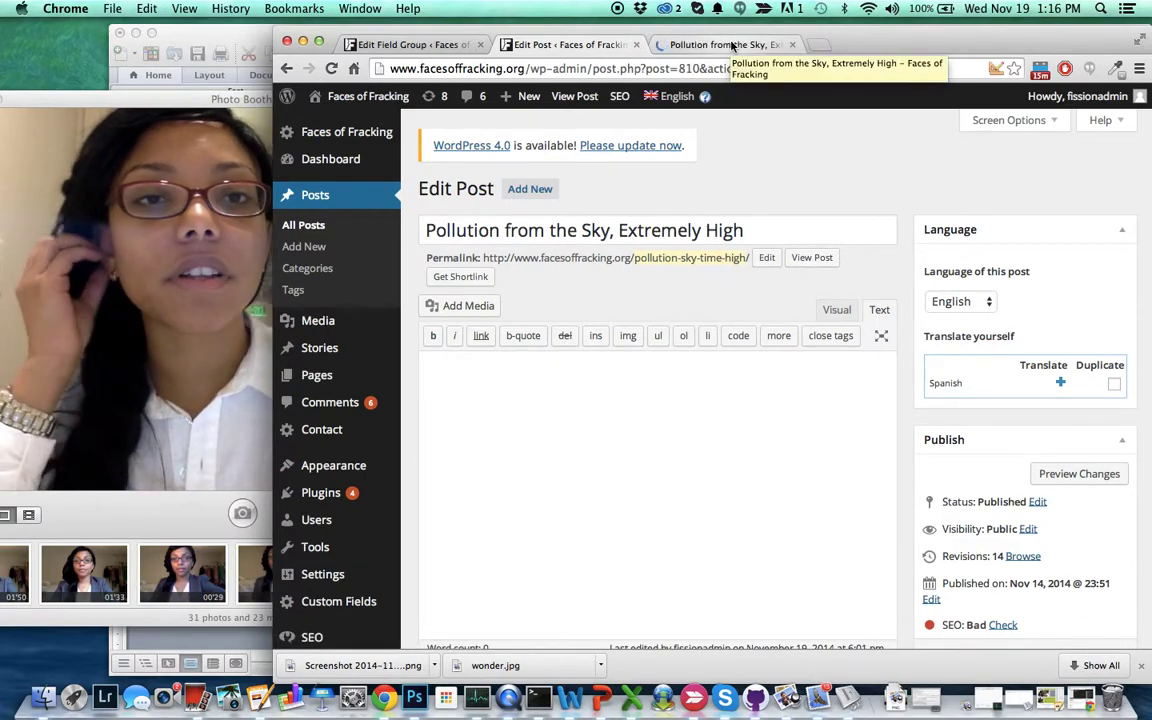
left_click(731, 45)
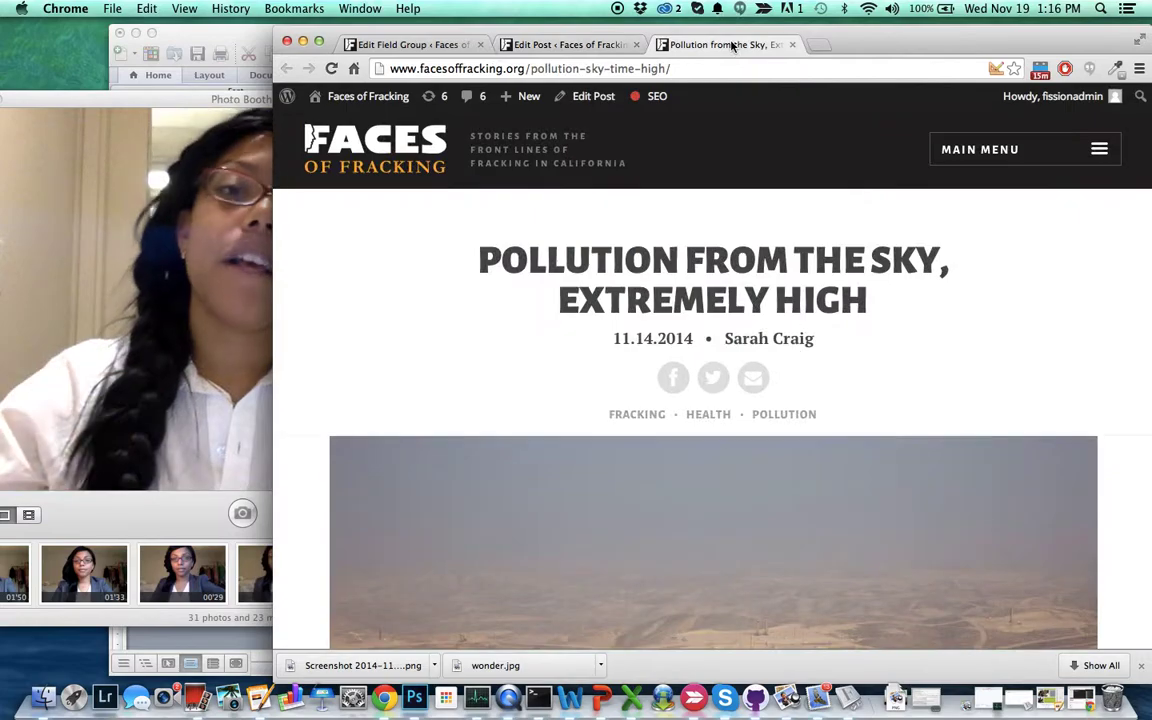
- Preview the pre-filled tweet in the post's Twitter share popup, then close the share popups
left_click(716, 380)
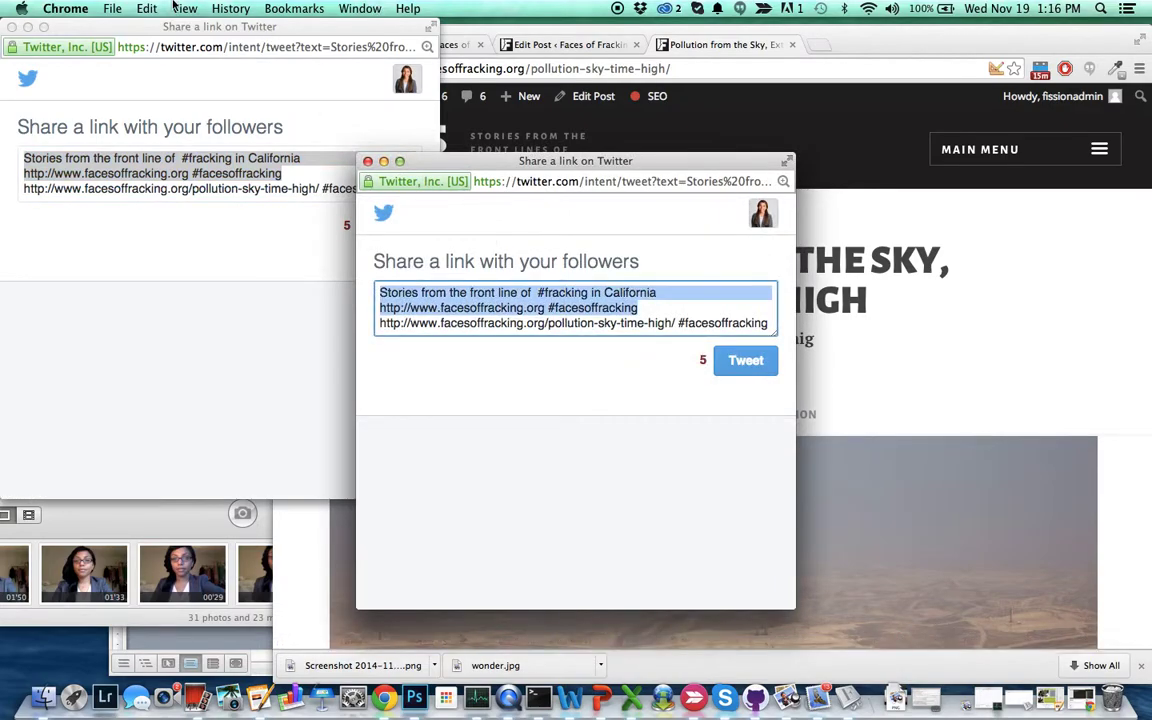
left_click(12, 27)
left_click_drag(495, 160, 516, 124)
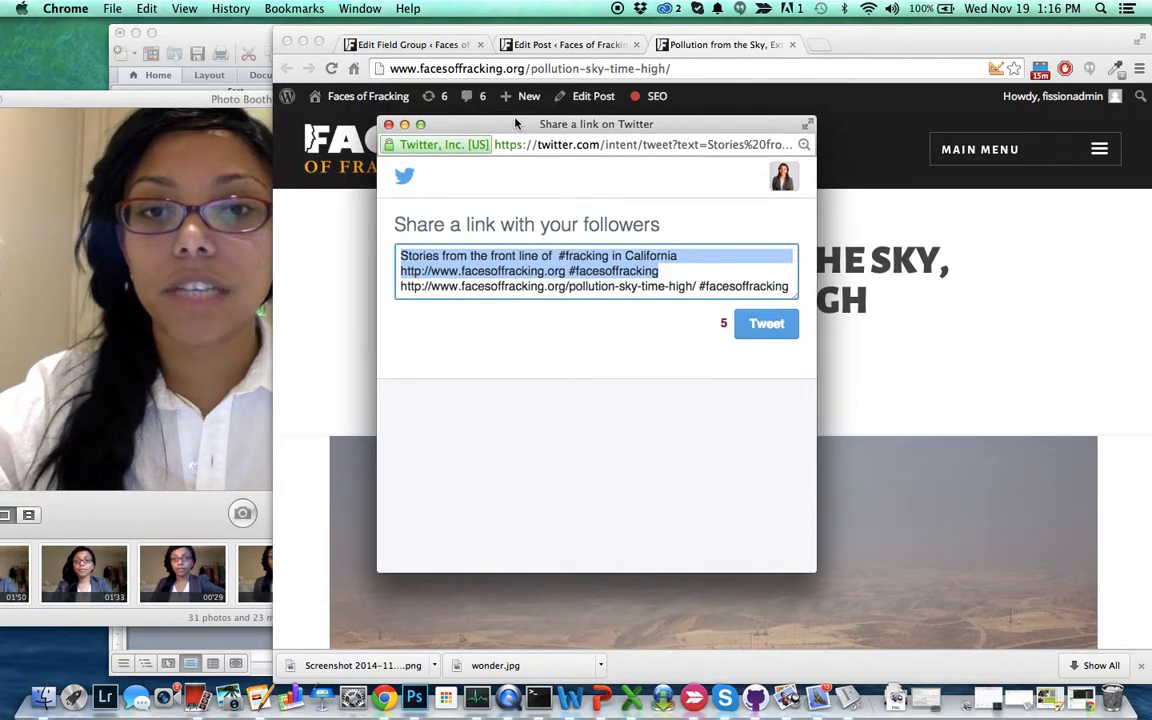
left_click(667, 272)
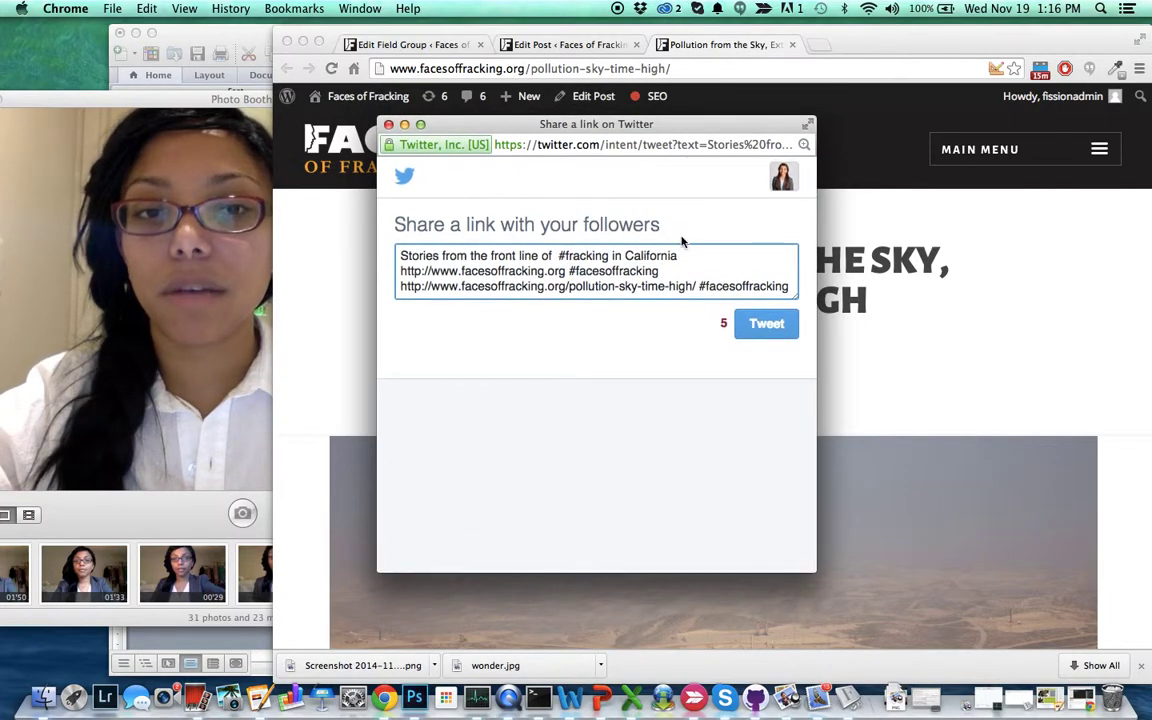
left_click(389, 124)
- Insert 'TEST TEST TEST' before #fracking in the post's Customizable Tweet field
left_click(567, 45)
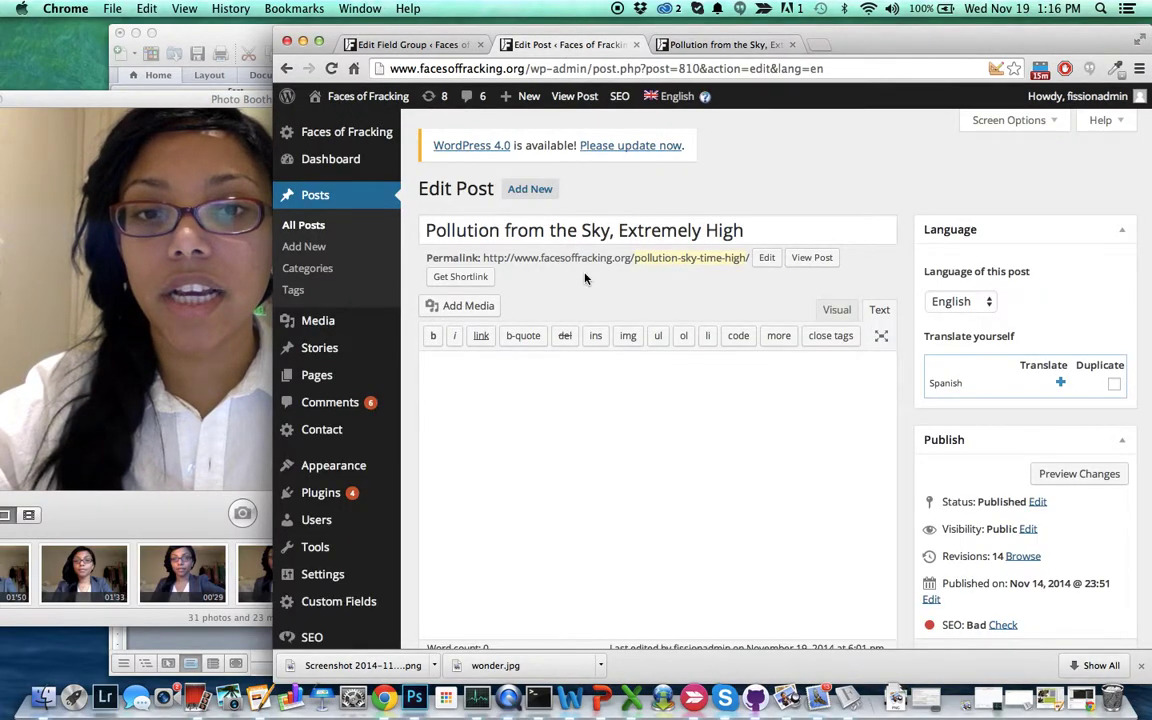
scroll(585, 278, "down", 8)
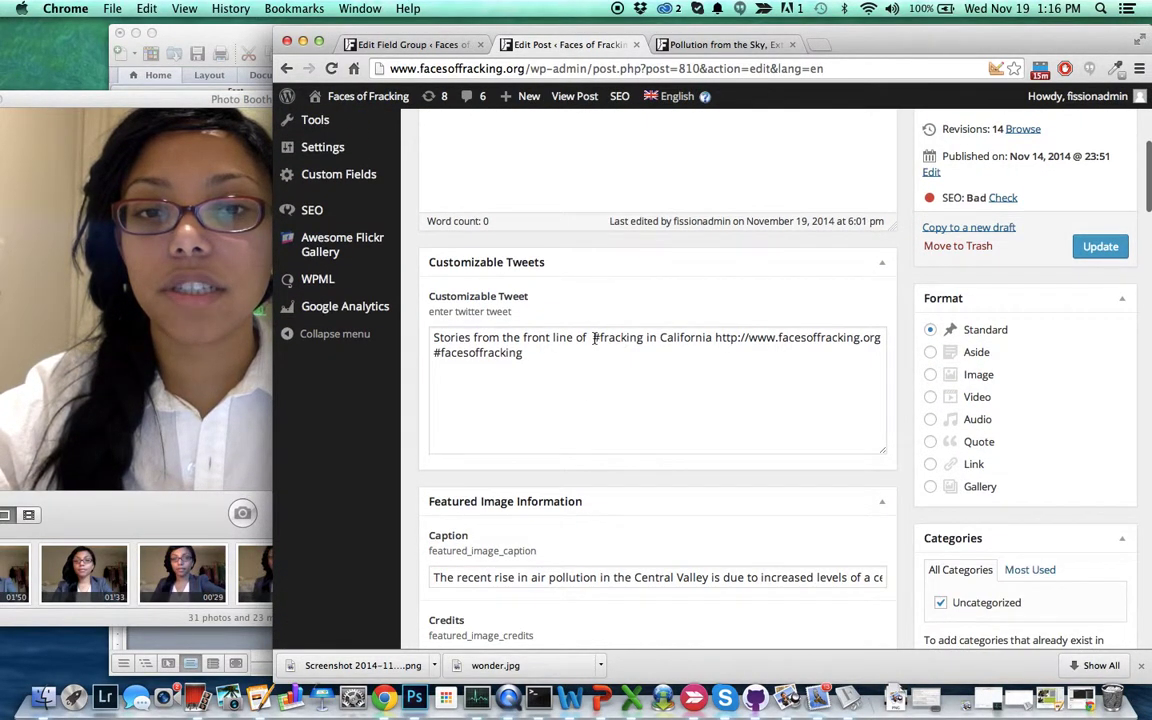
left_click(594, 338)
type("#")
type("TEST TEST TEST")
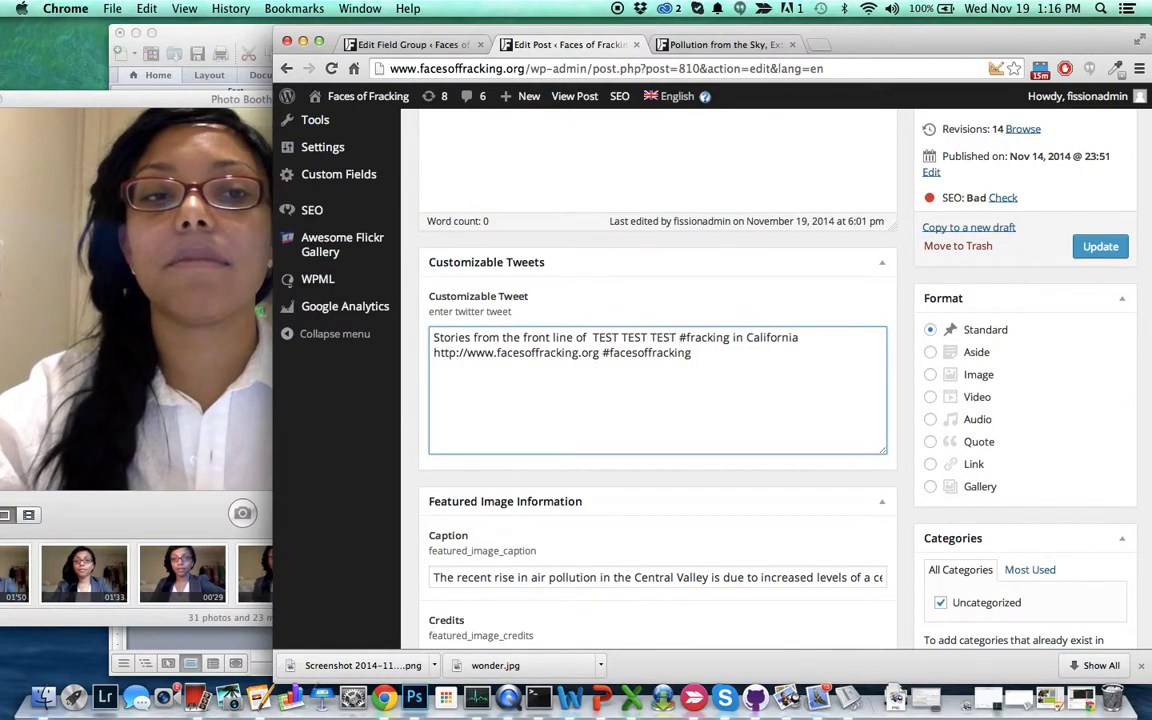
- Update the pollution post and close the outdated live article tab
scroll(889, 289, "up", 5)
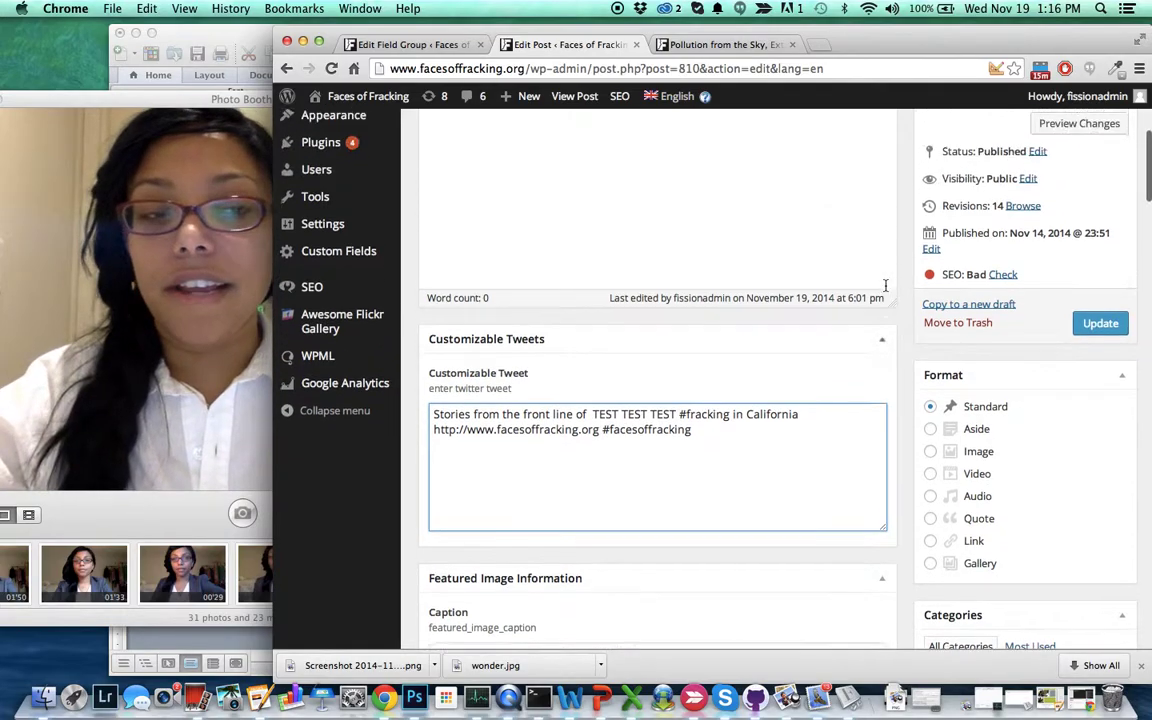
scroll(885, 286, "down", 3)
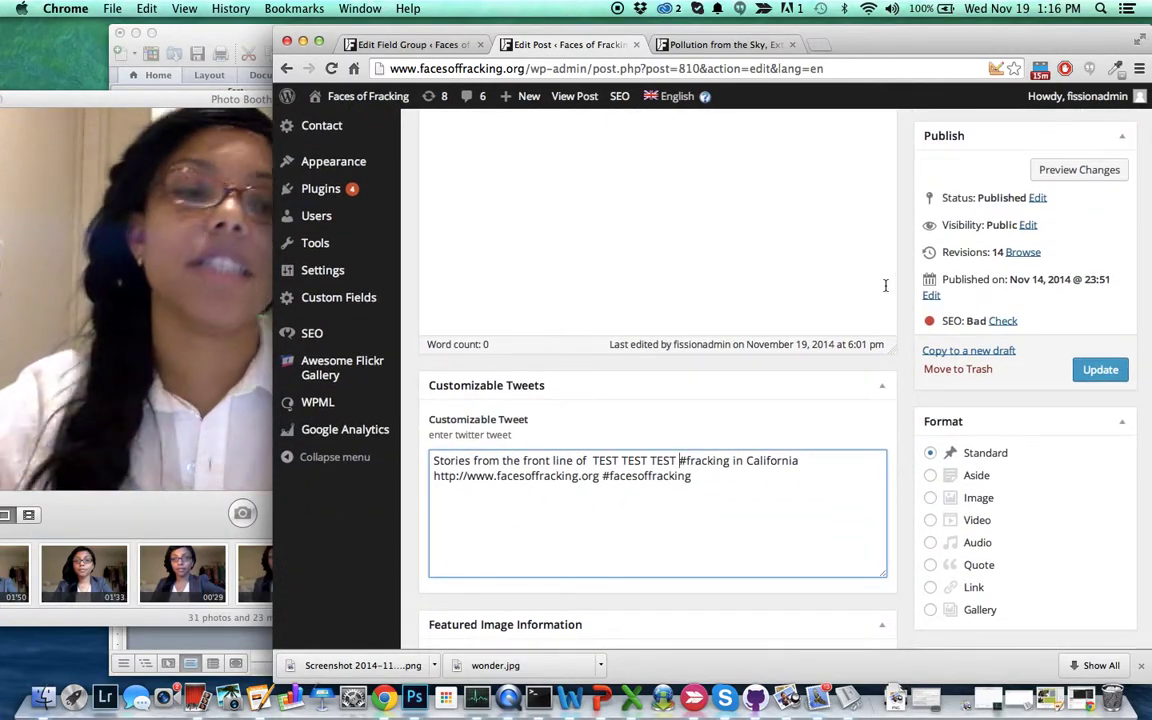
left_click(1095, 370)
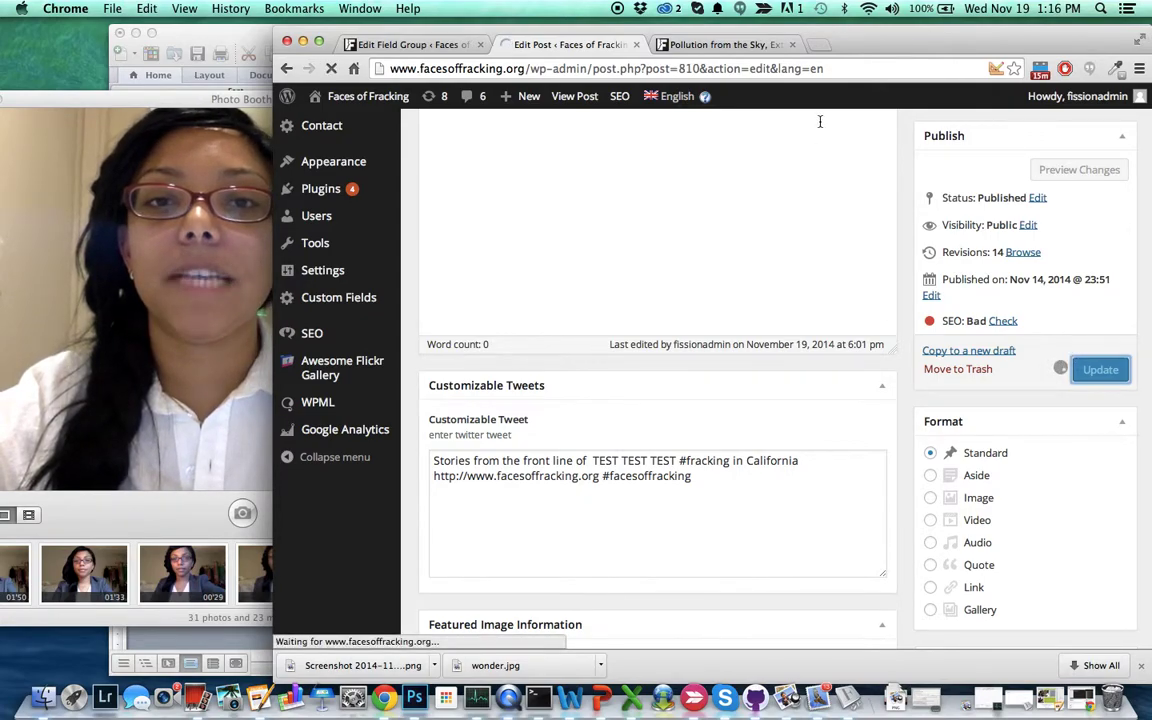
left_click(792, 44)
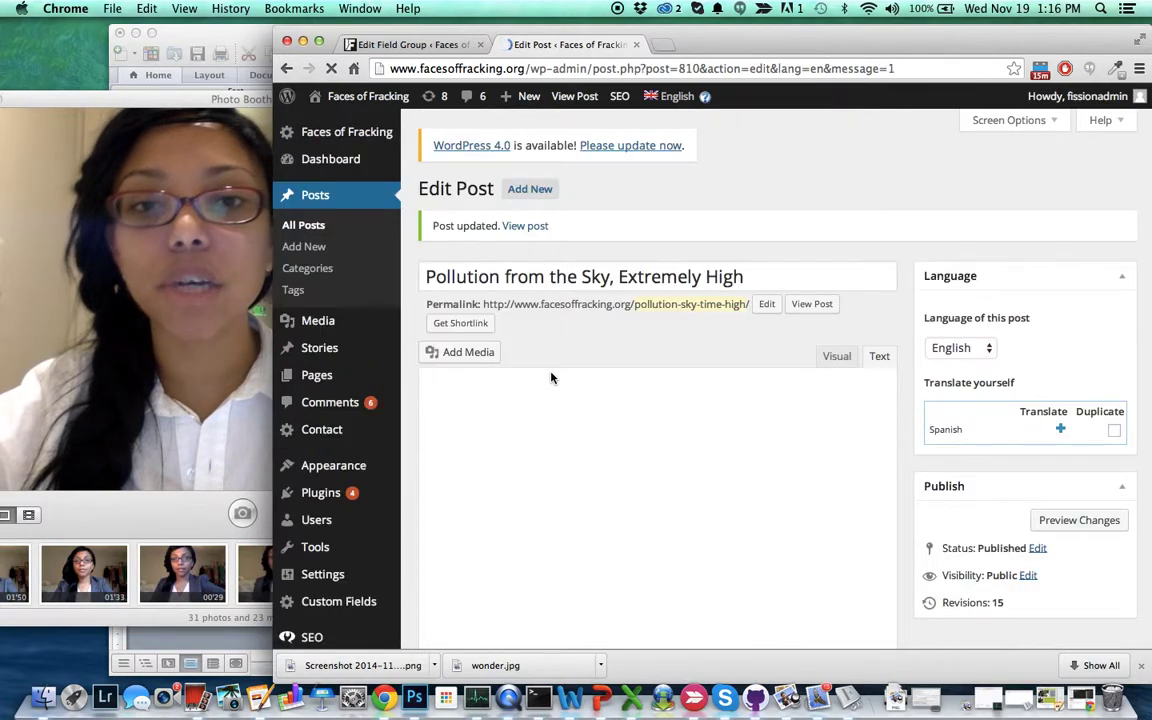
- Open the updated live post in a new tab and launch its Twitter share popup
left_click(812, 305)
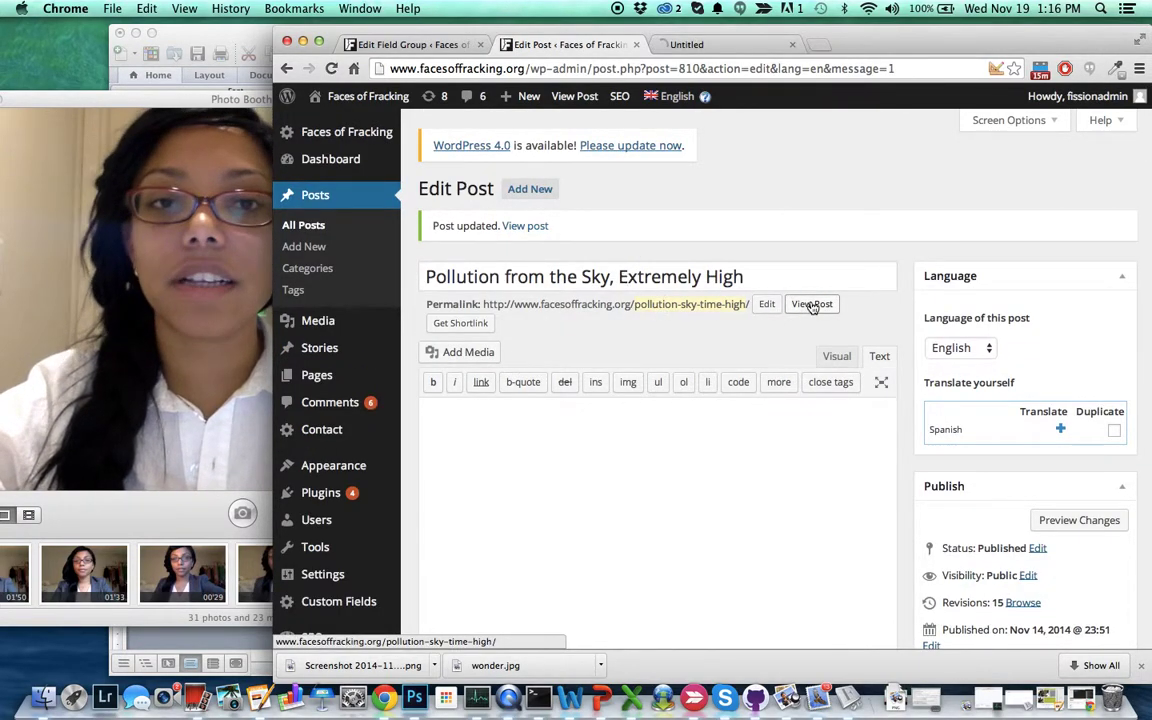
left_click(720, 45)
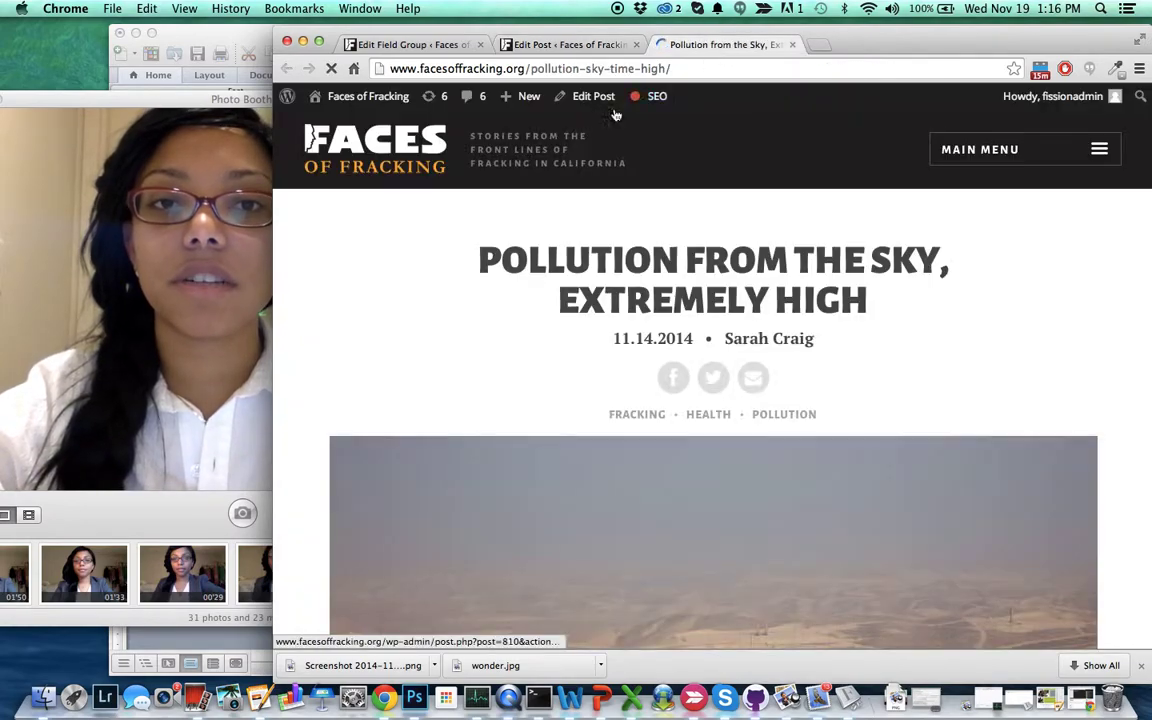
double_click(713, 376)
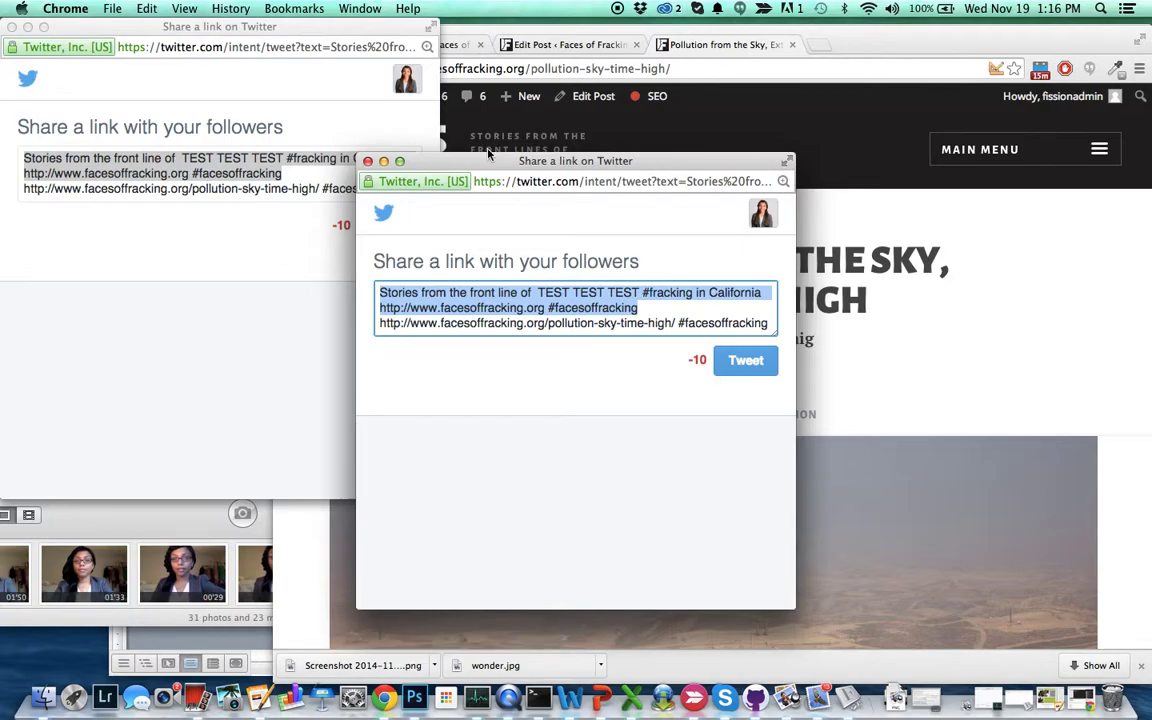
- Confirm the share popup pre-fills the TEST TEST TEST tweet, then close both share popups
left_click_drag(478, 165, 666, 112)
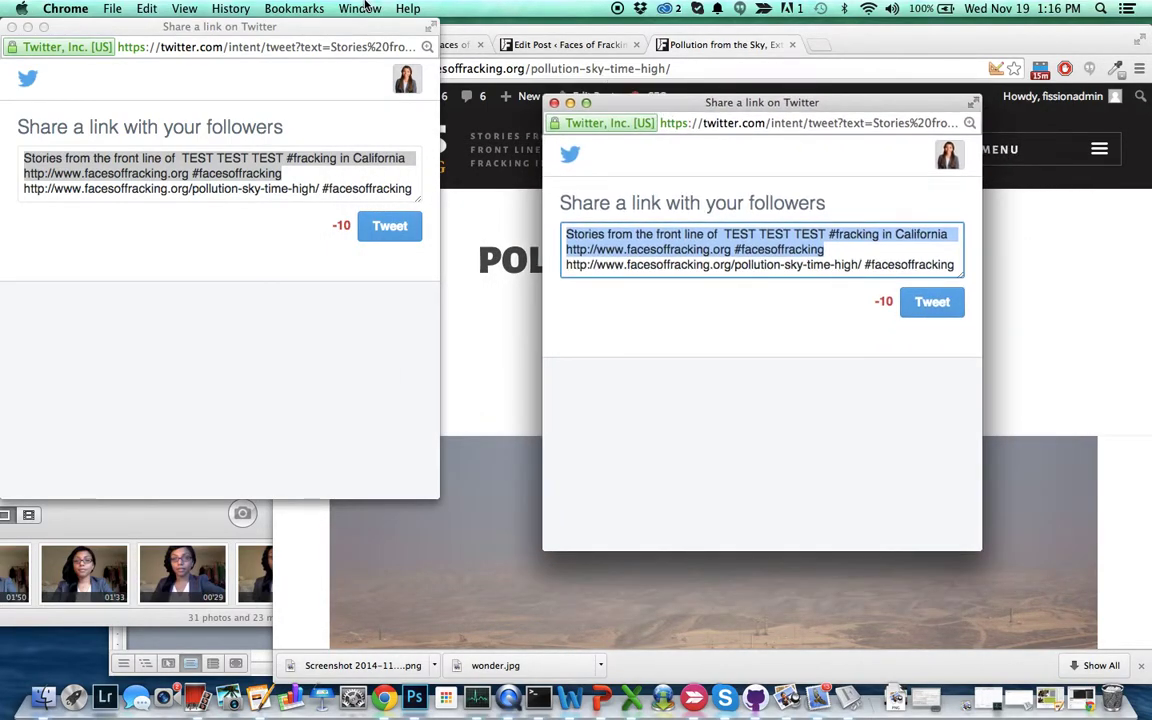
left_click_drag(307, 35, 650, 177)
left_click(691, 107)
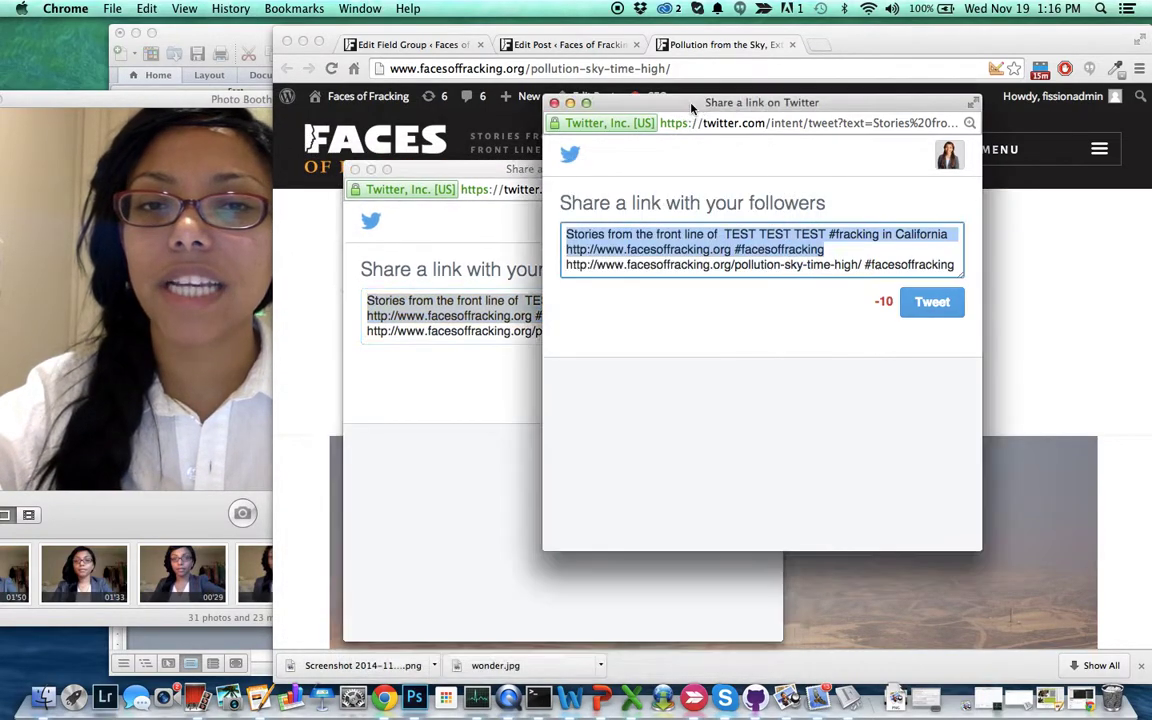
left_click(554, 103)
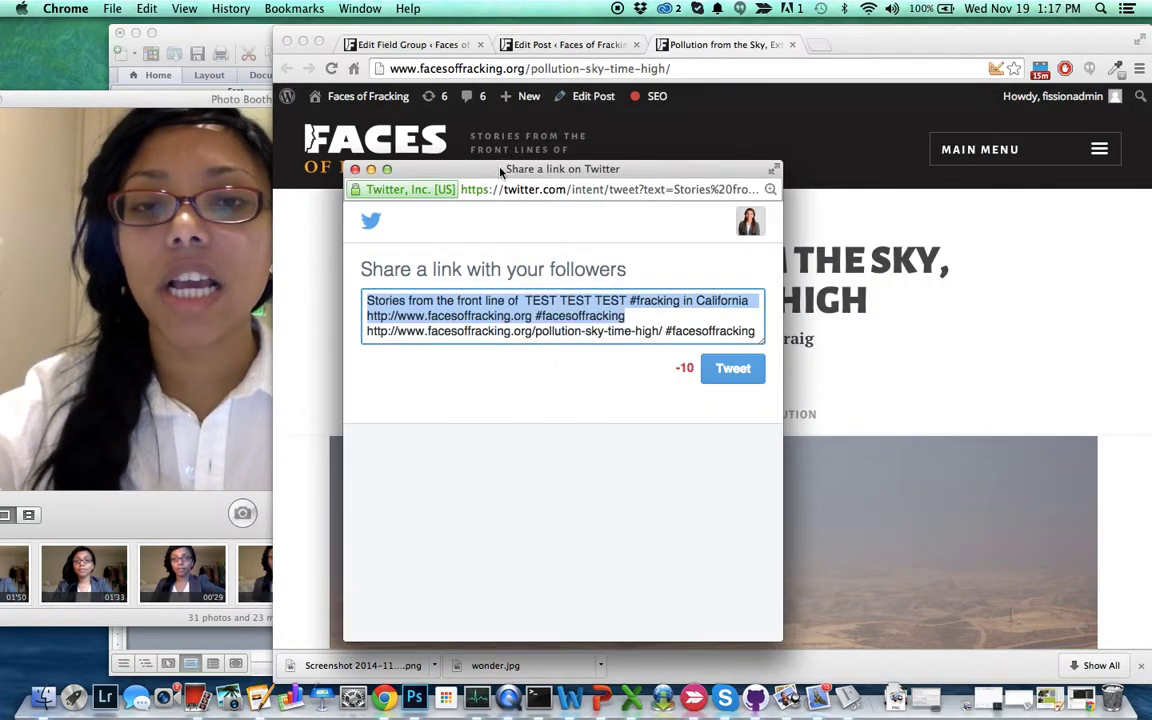
left_click_drag(500, 172, 663, 73)
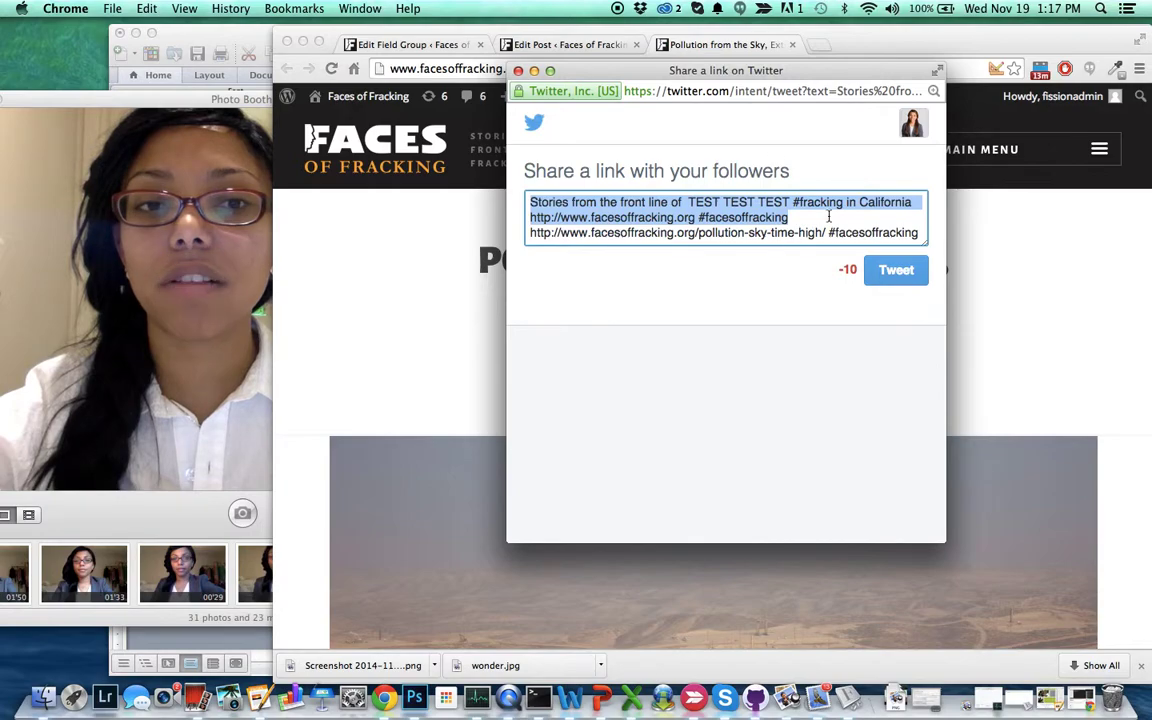
left_click(518, 71)
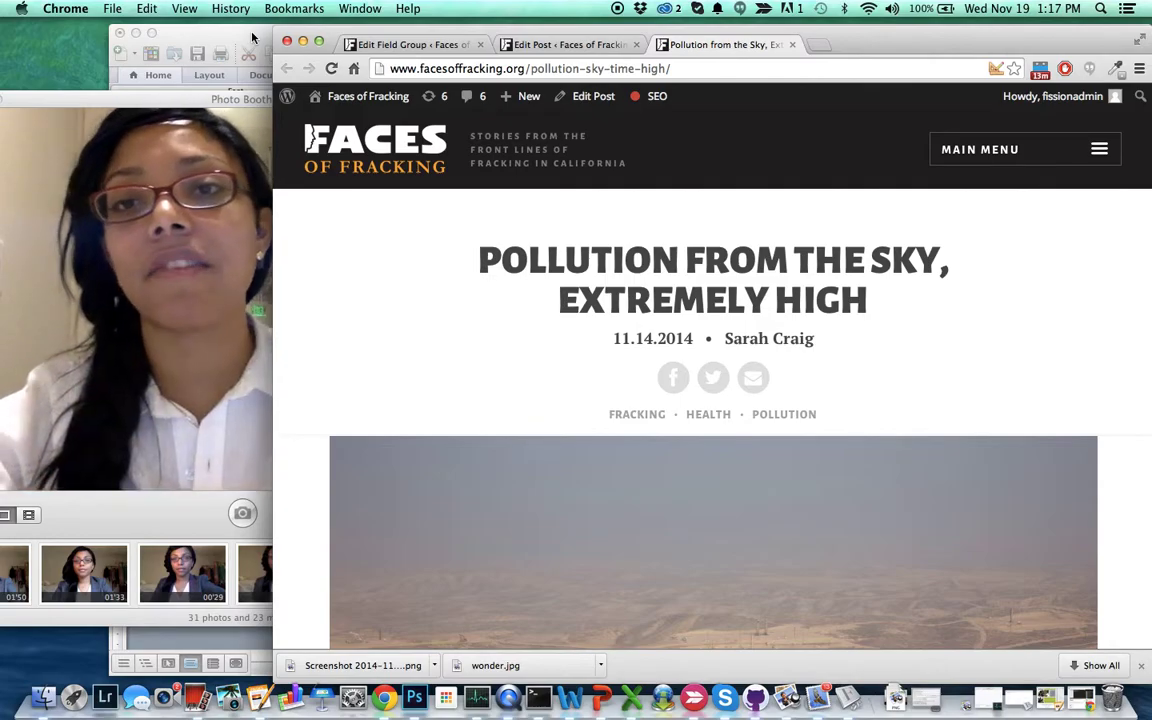
left_click_drag(252, 37, 378, 184)
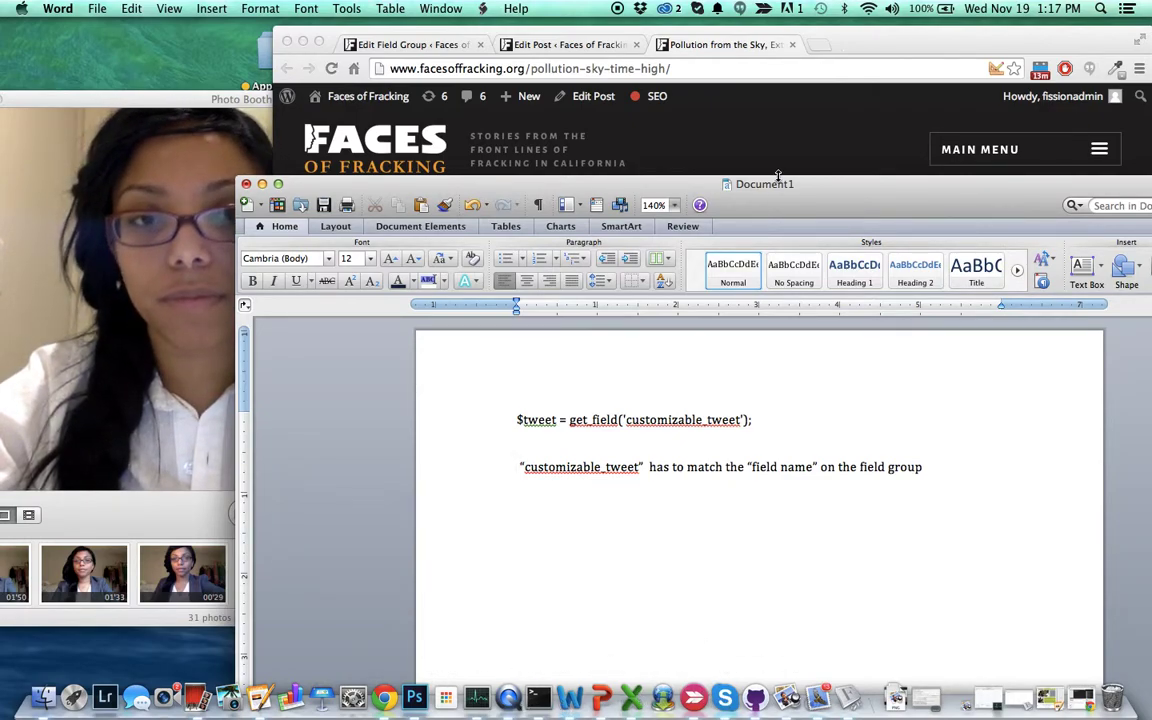
left_click_drag(804, 197, 793, 171)
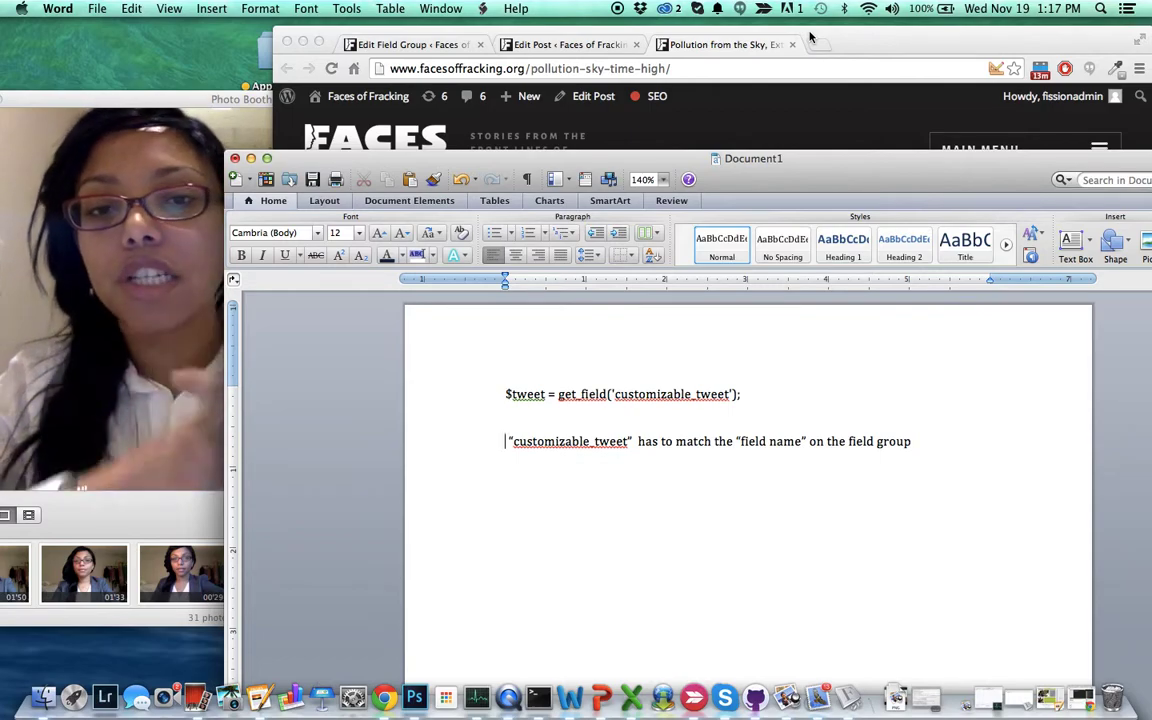
left_click_drag(707, 163, 728, 42)
left_click(760, 272)
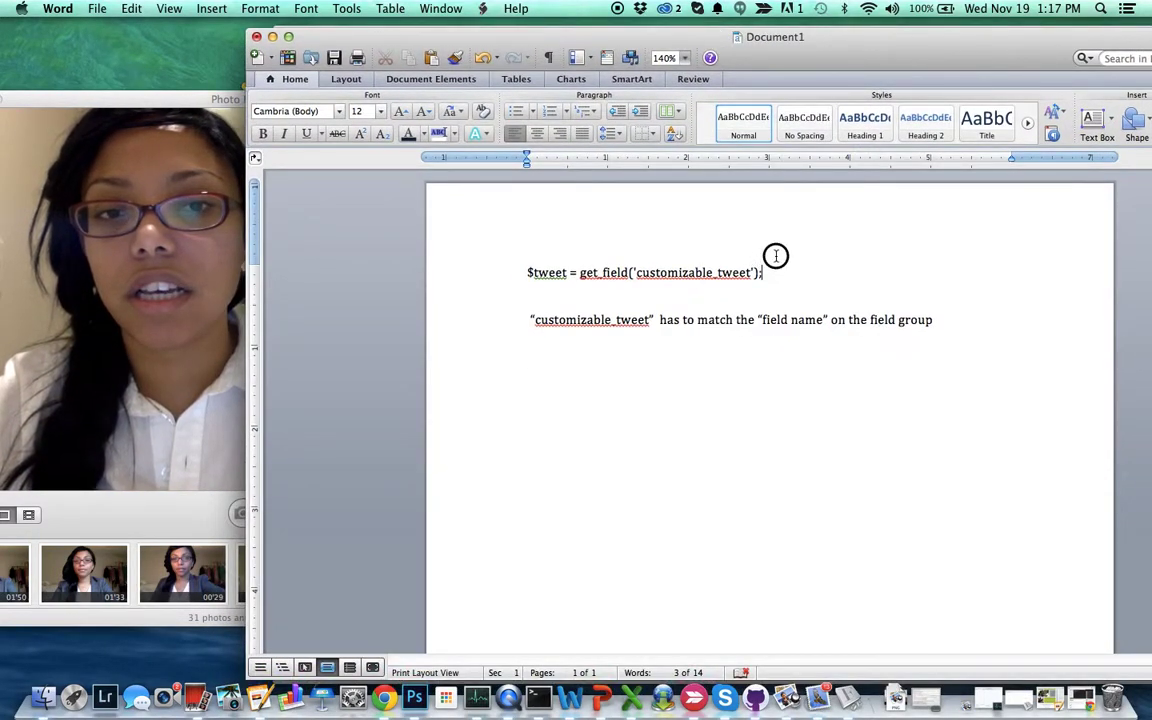
left_click_drag(753, 271, 663, 272)
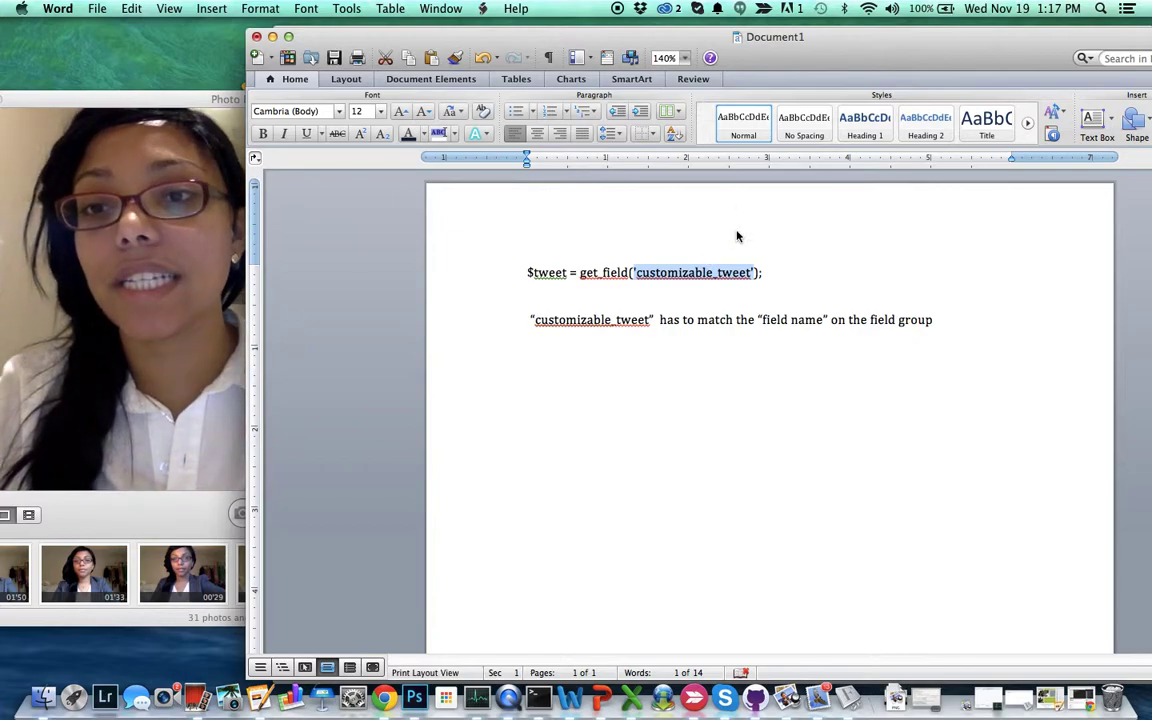
left_click_drag(594, 44, 634, 84)
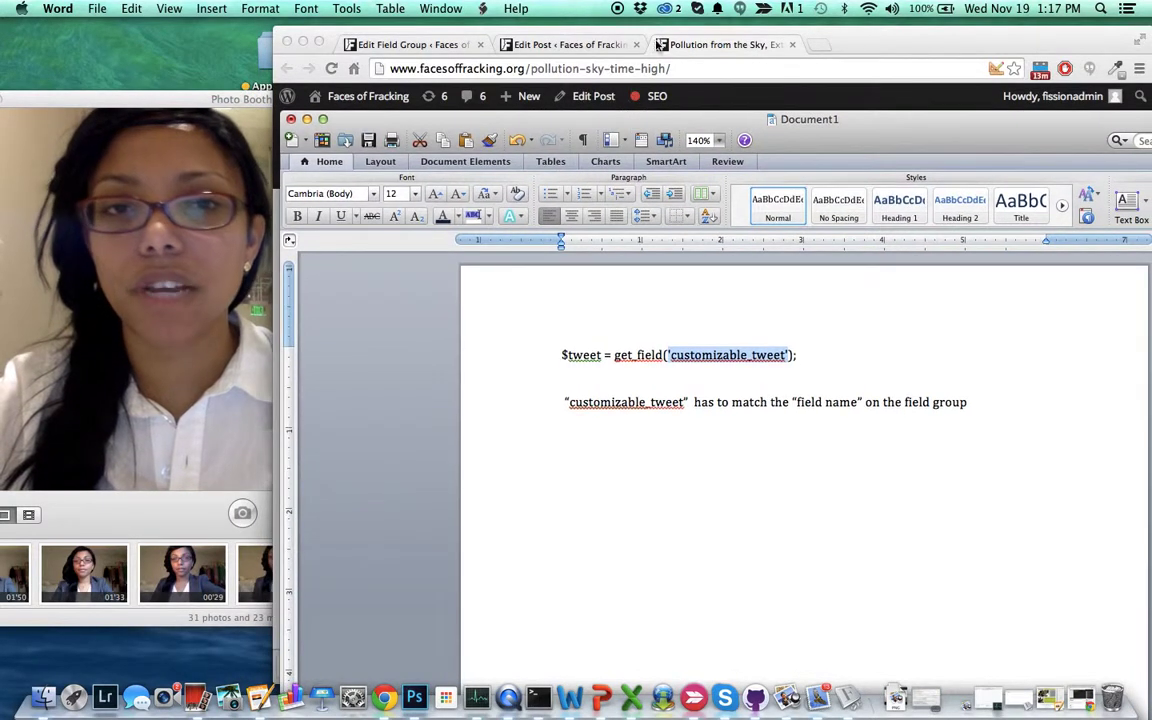
left_click(830, 40)
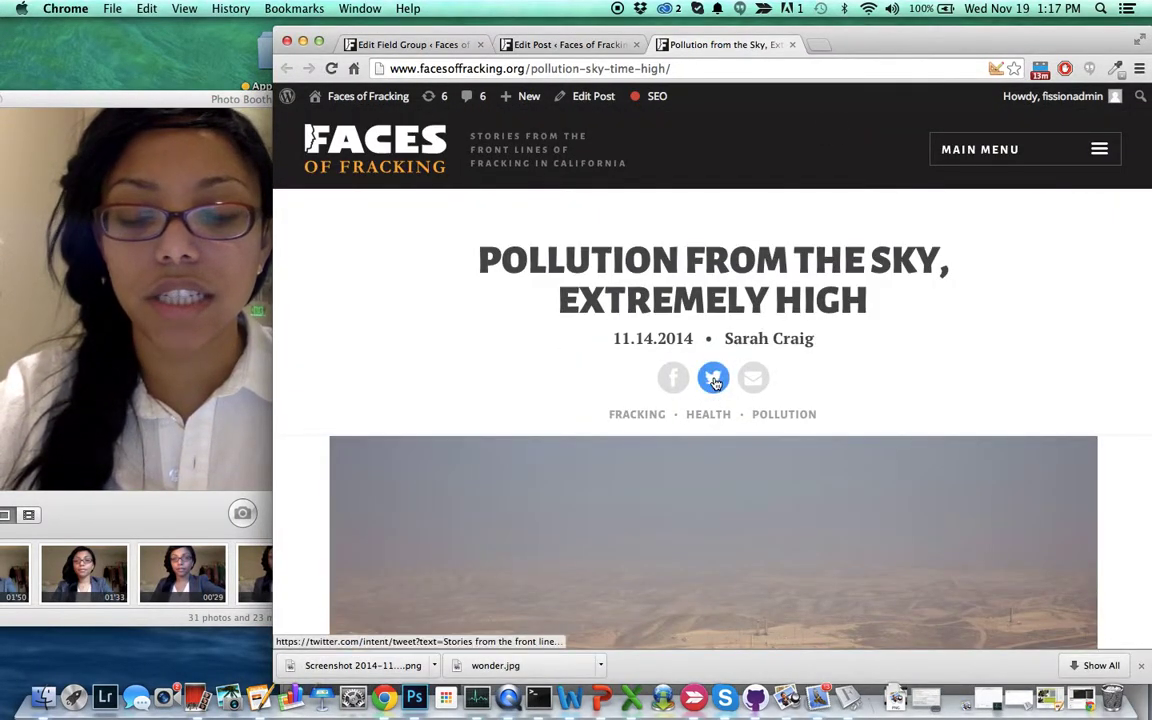
- Inspect the Twitter share icon in DevTools, expanding li.twitter to reveal its href with the custom tweet
right_click(714, 377)
left_click(773, 512)
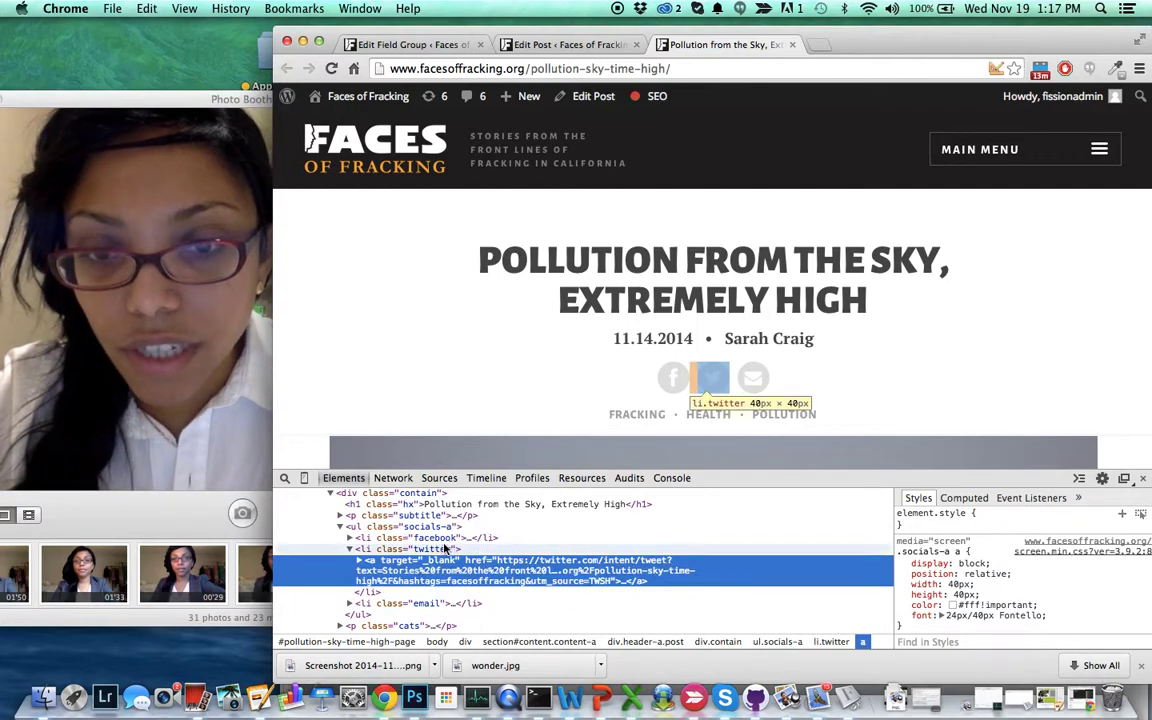
left_click(350, 549)
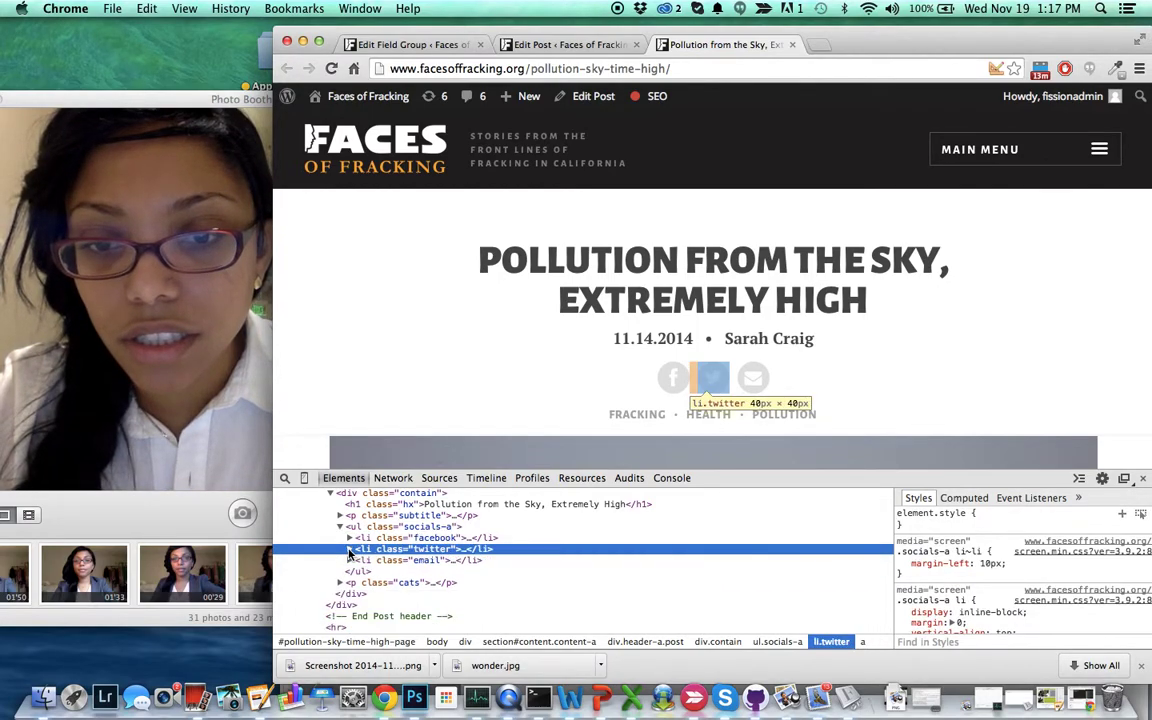
left_click(350, 549)
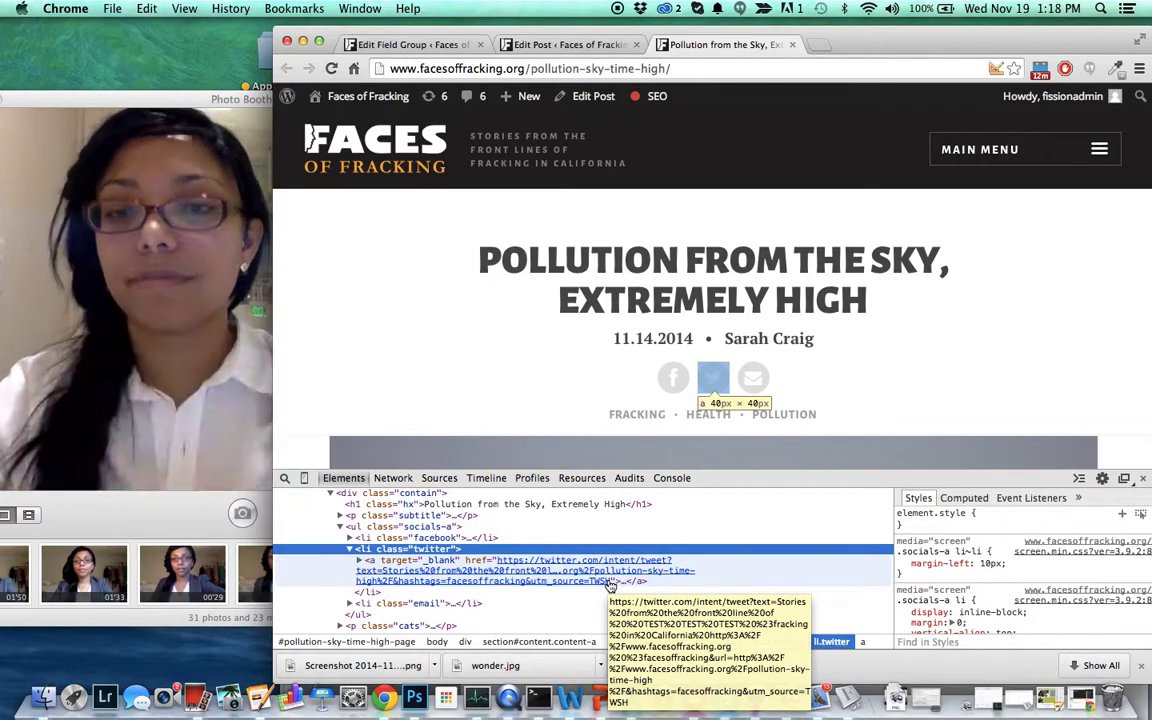
left_click(505, 705)
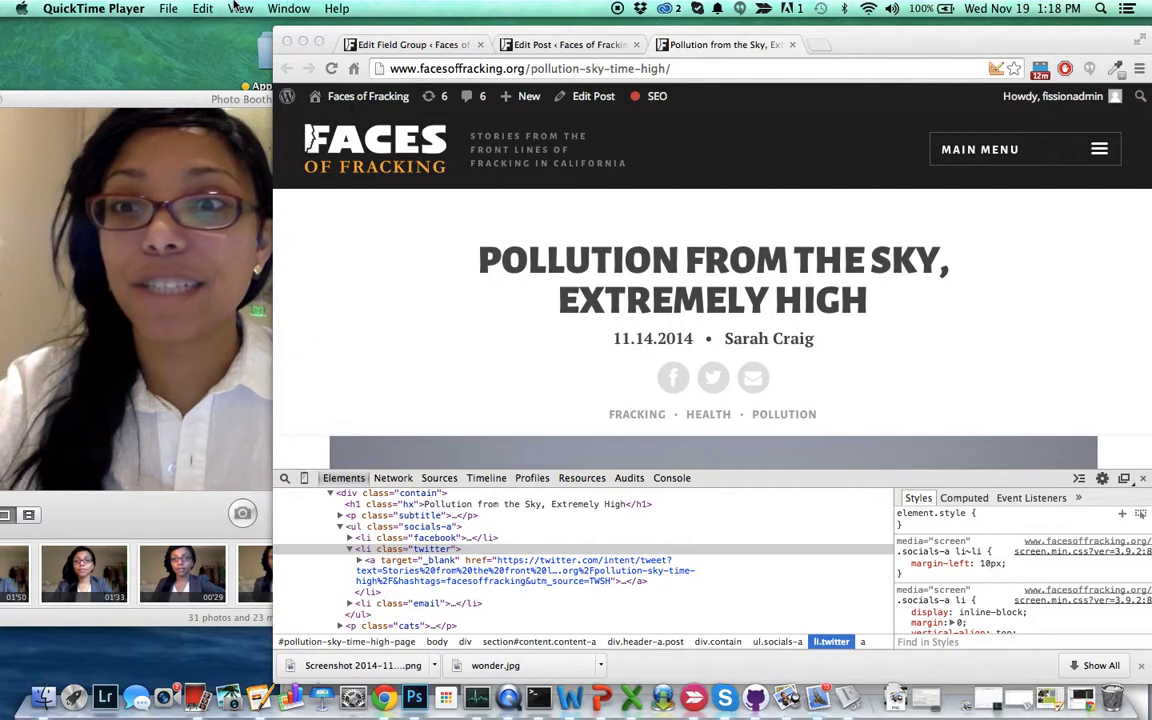
- Quit QuickTime Player and name the unsaved recording 'Twitter Customizable Tweets' in the save prompt
left_click(95, 9)
left_click(97, 140)
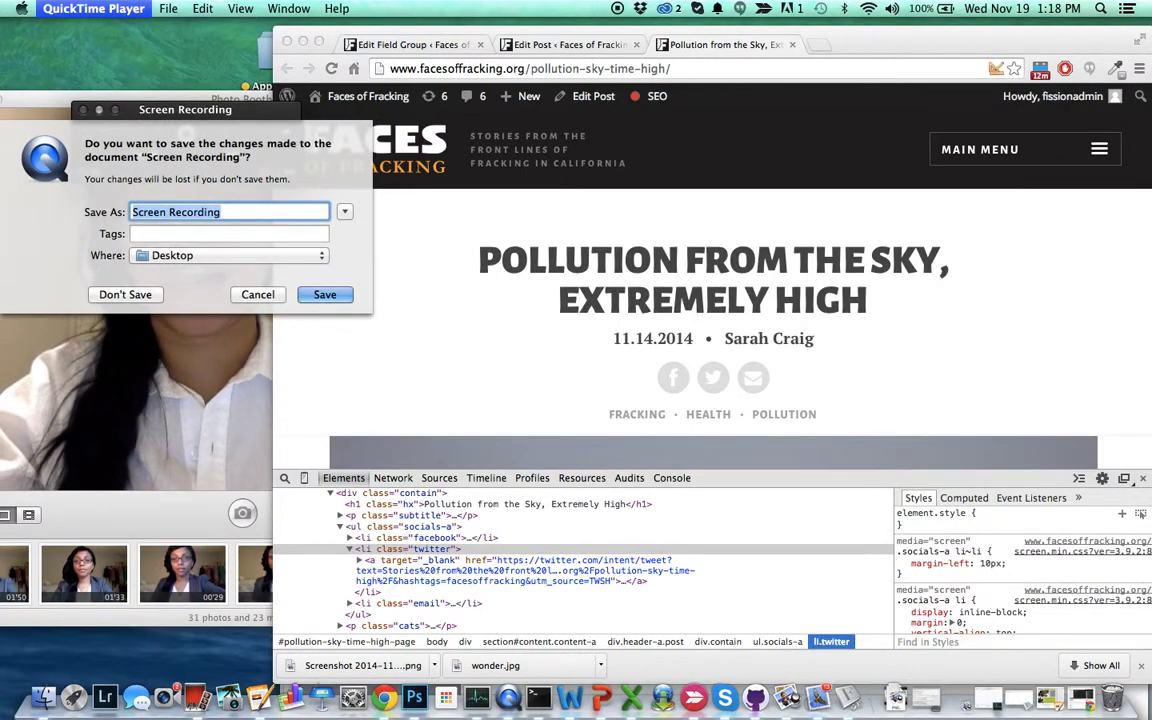
type("Twitter C")
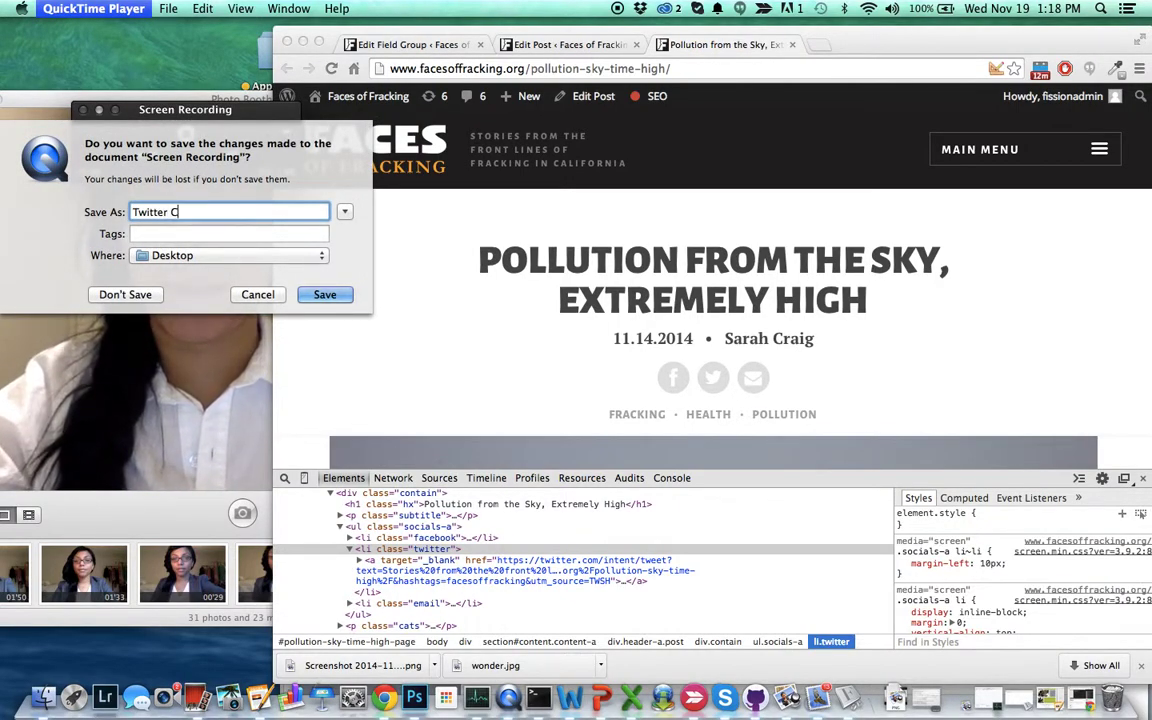
type("ustomizable Tweets")
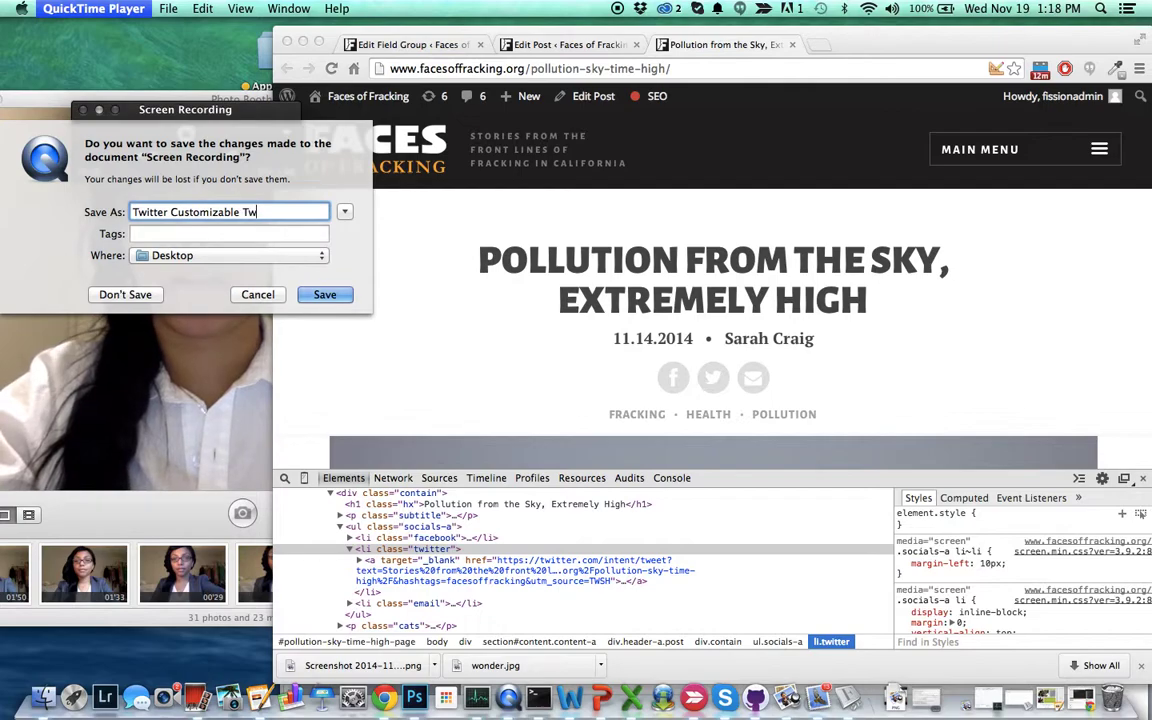